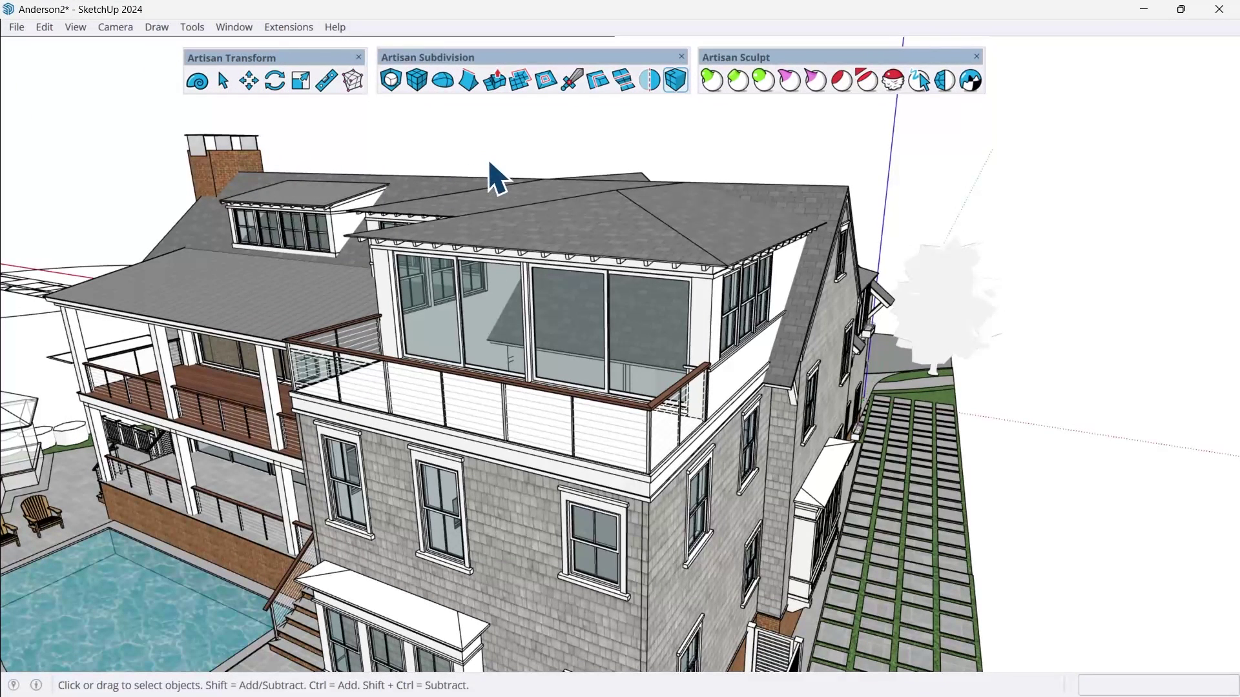
Frame the upper balcony roof by zooming out to the whole house and back in
click(606, 217)
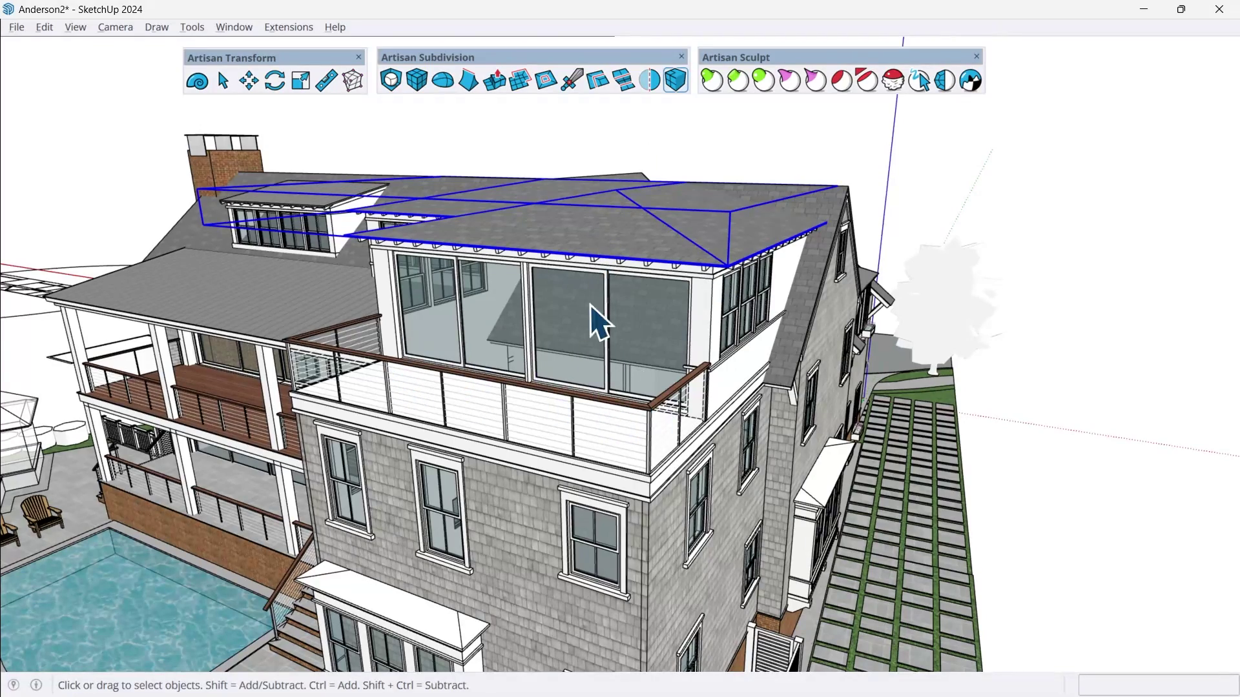
click(687, 161)
key(Page_Down)
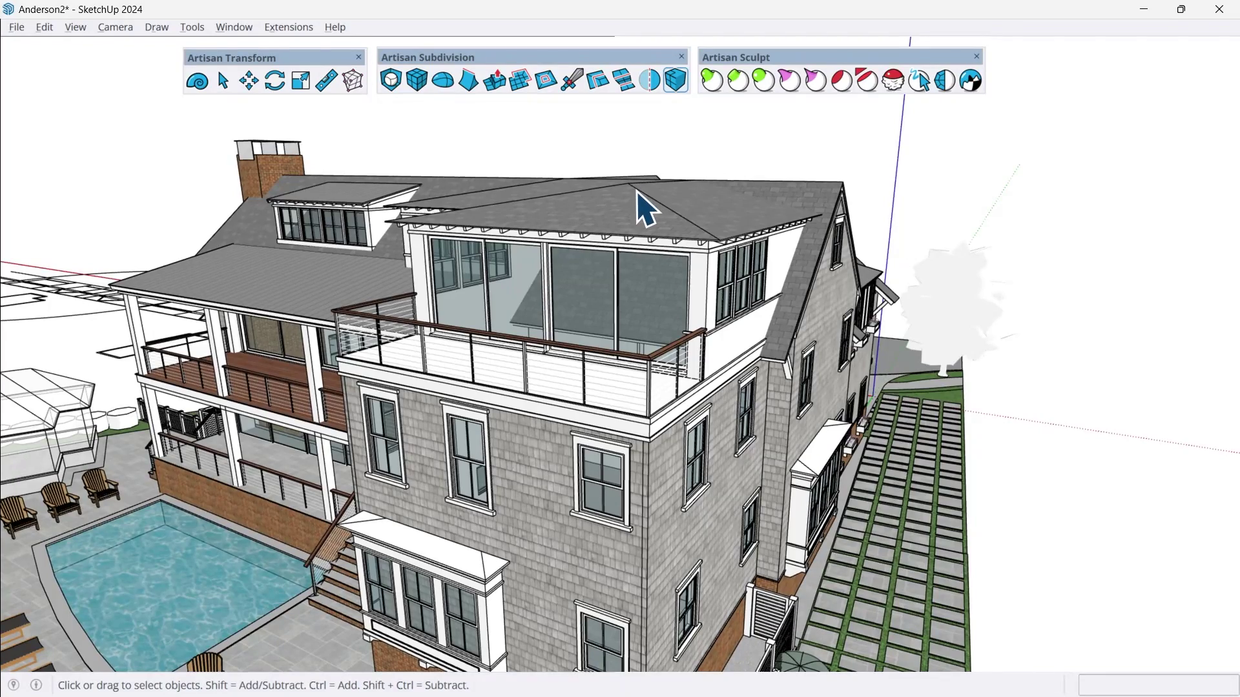
scroll(643, 206, up, 5)
scroll(630, 233, up, 6)
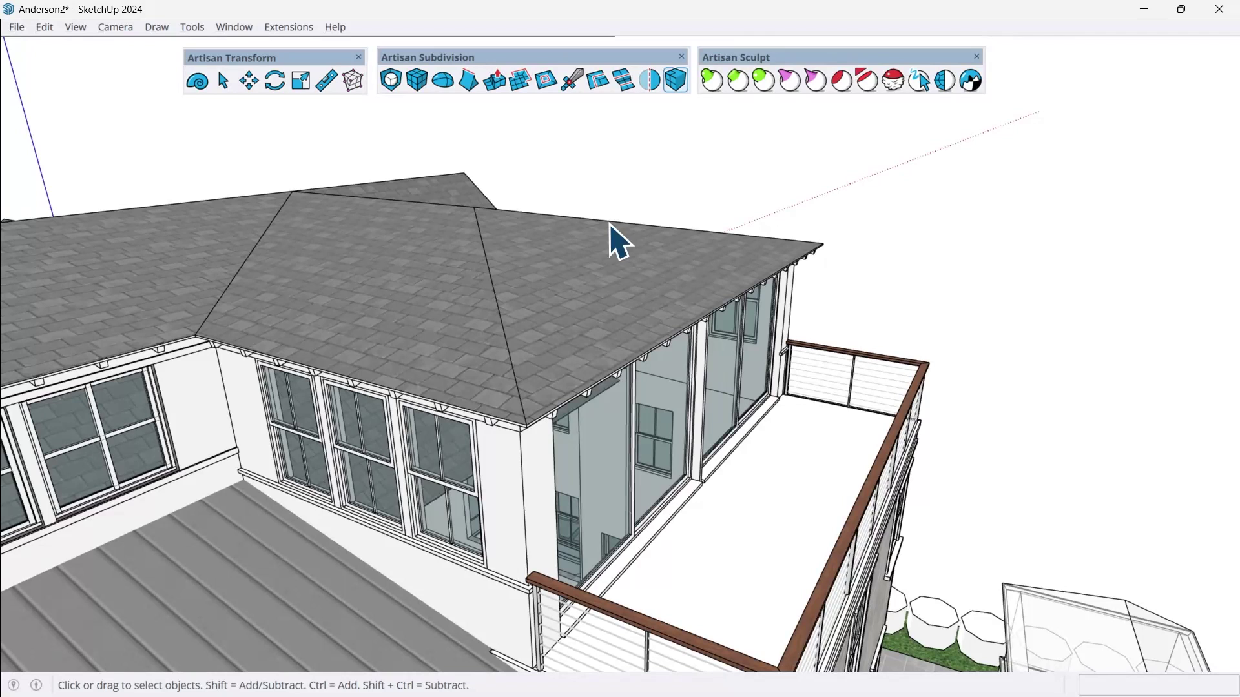
double_click(539, 252)
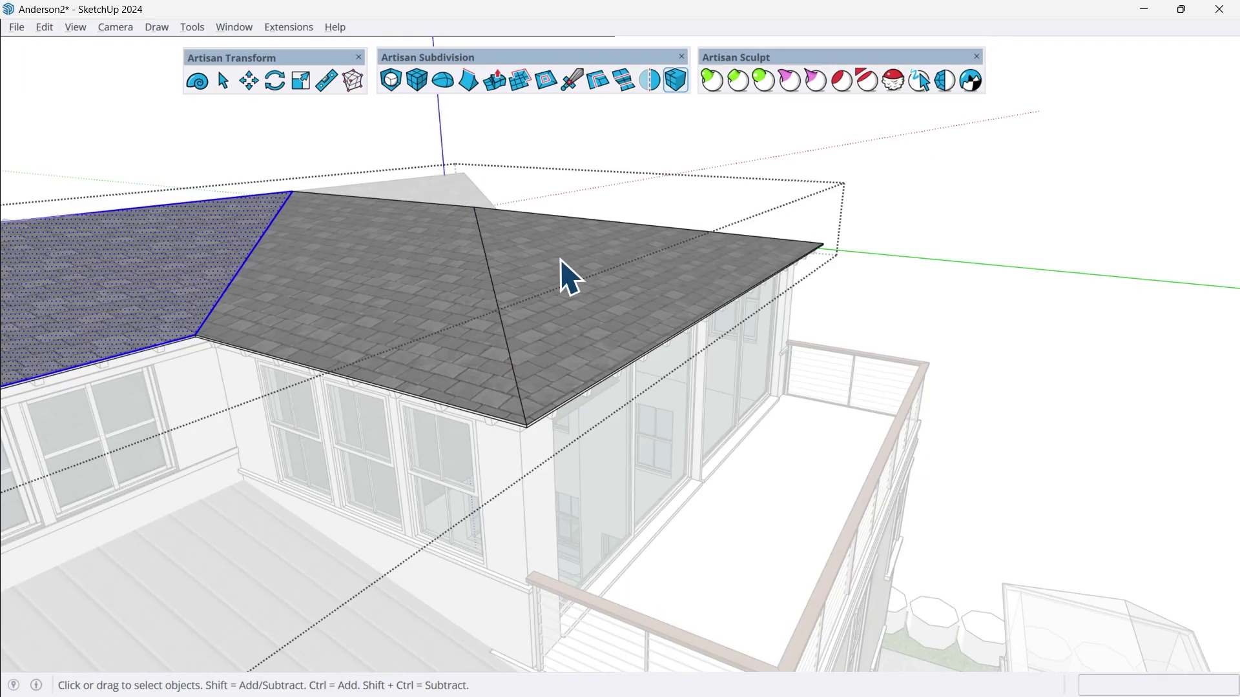
key(Escape)
double_click(489, 243)
middle_drag(644, 265, 1066, 268)
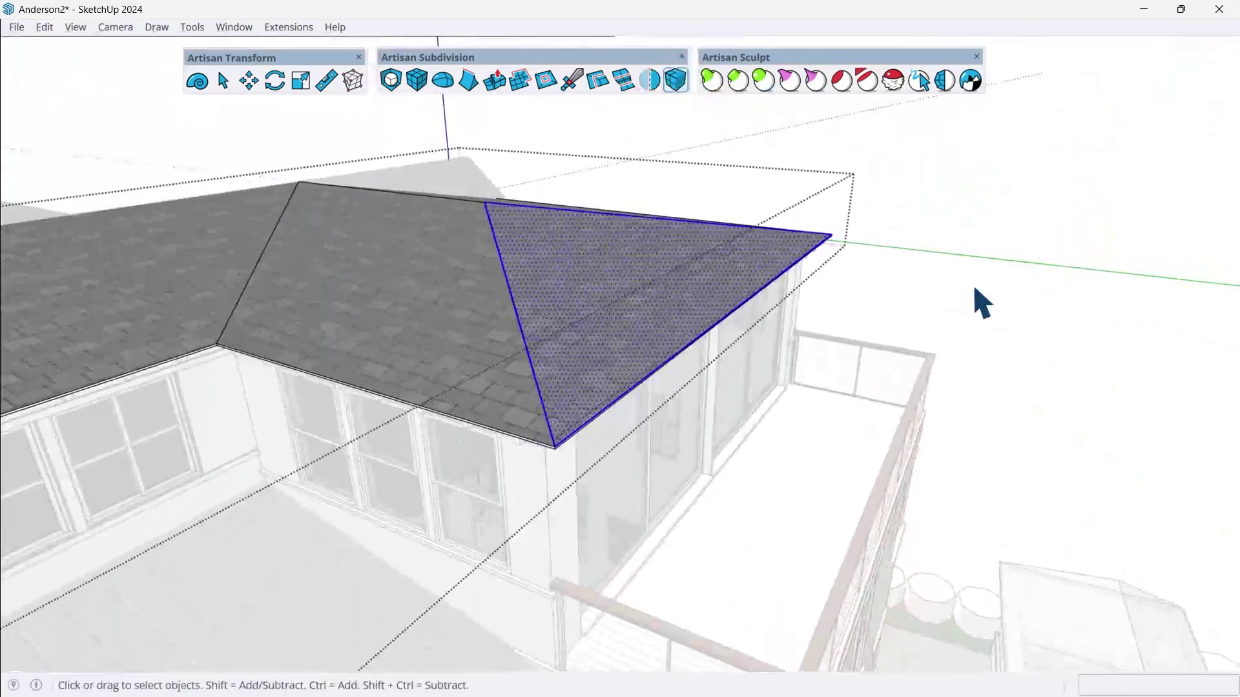
scroll(650, 435, up, 3)
middle_drag(650, 435, 440, 405)
scroll(623, 354, down, 5)
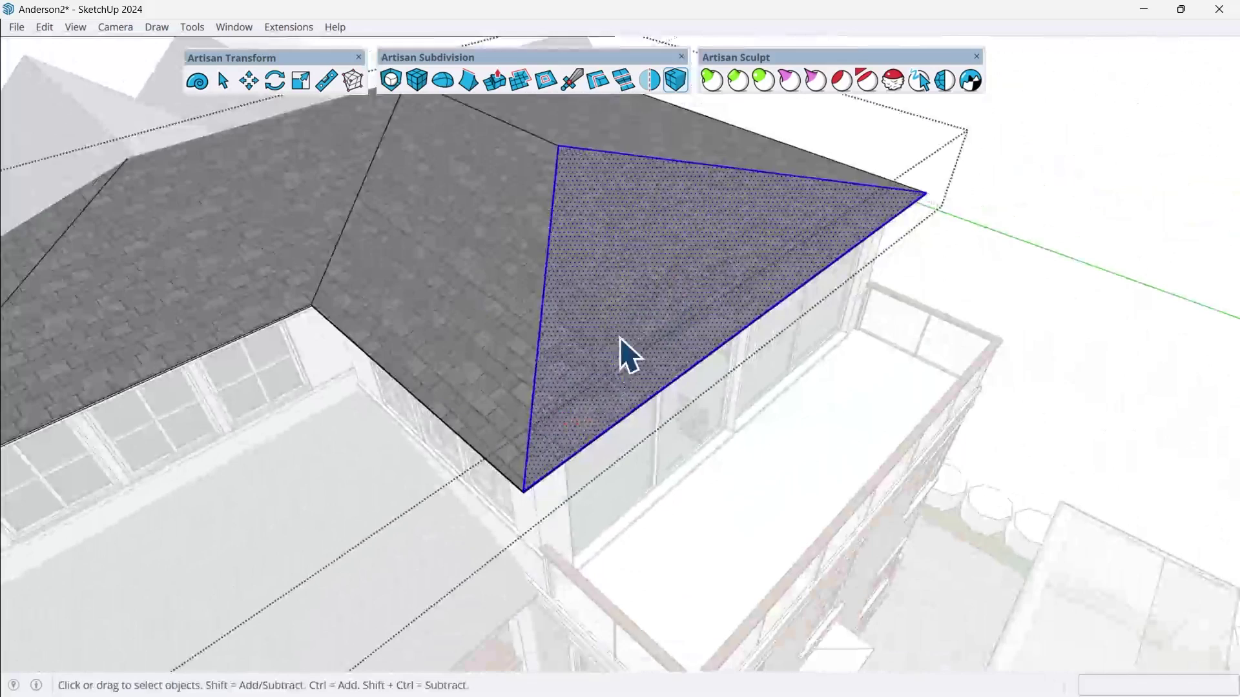
middle_drag(623, 355, 621, 306)
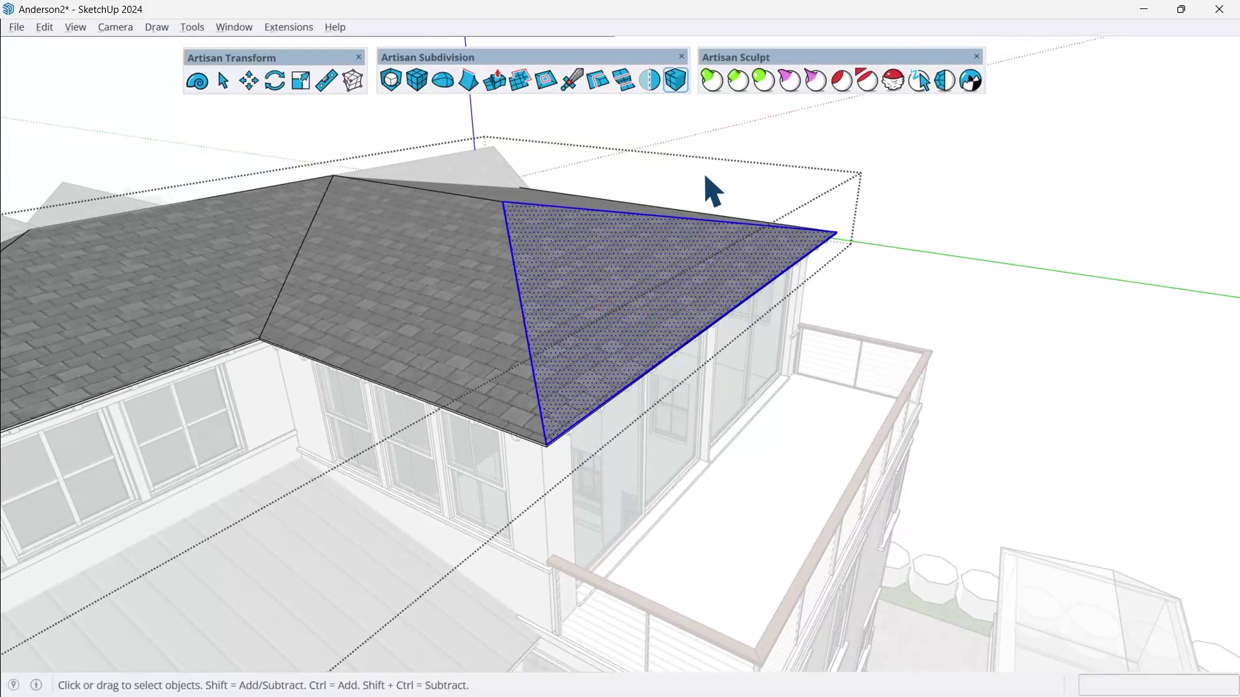
click(605, 210)
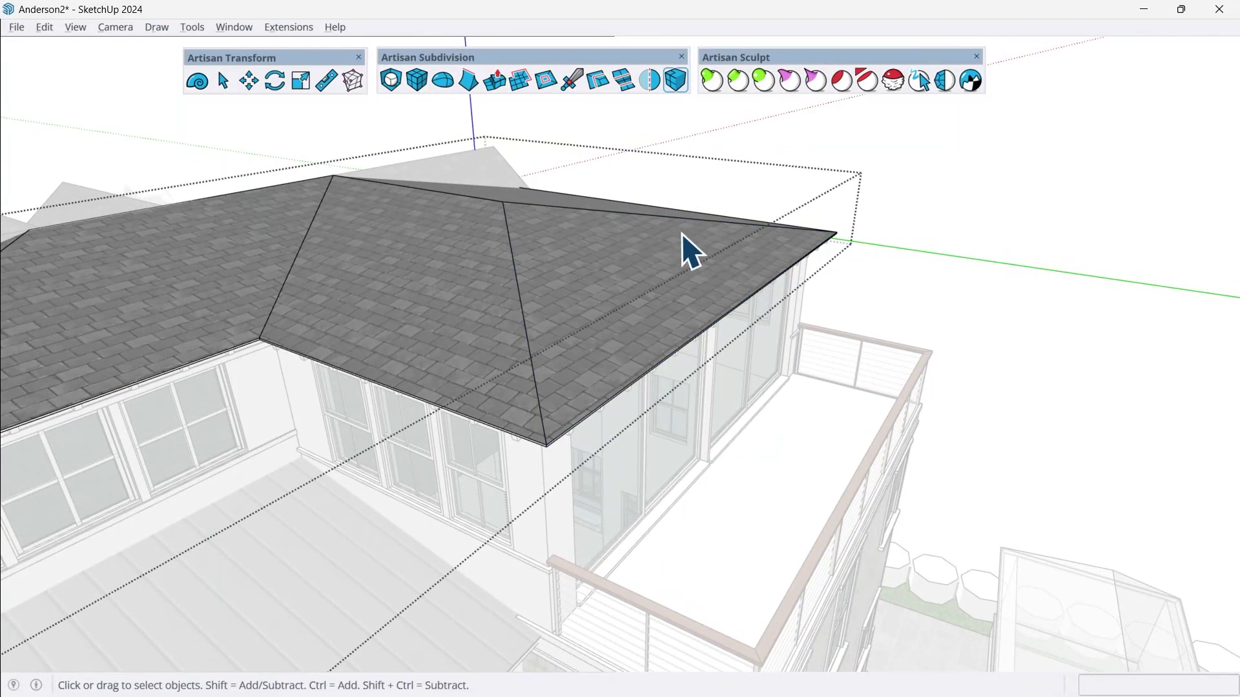
middle_drag(770, 209, 751, 217)
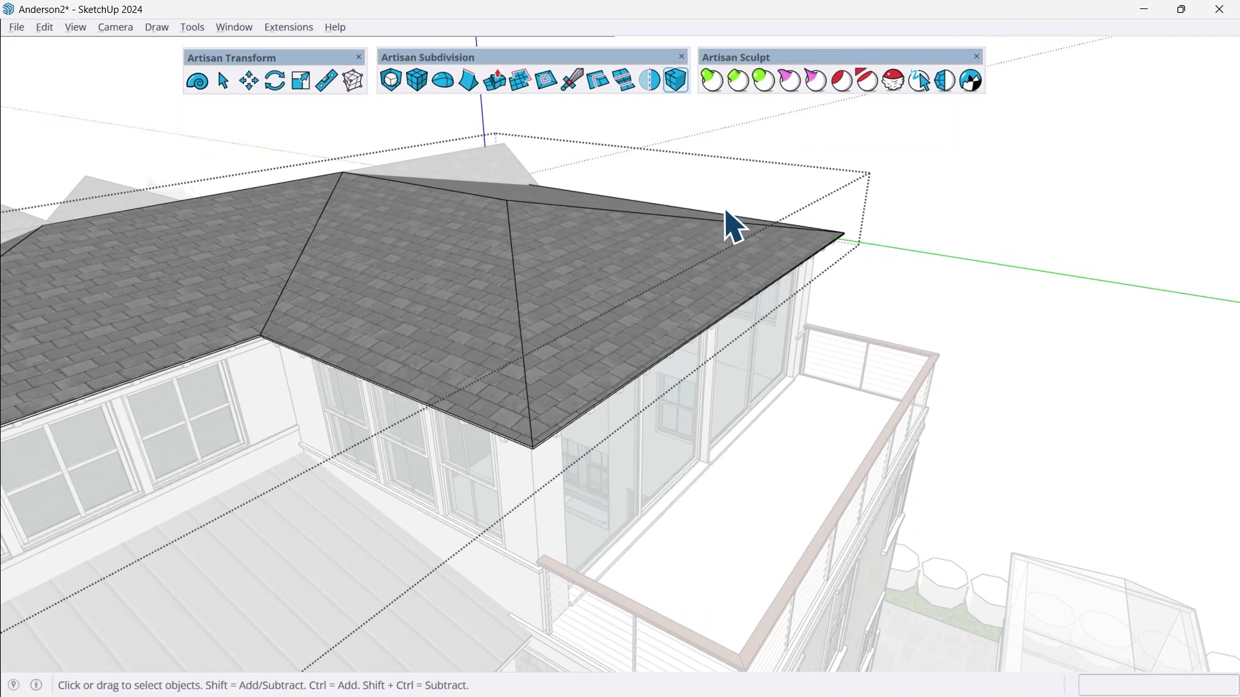
key(m)
click(508, 199)
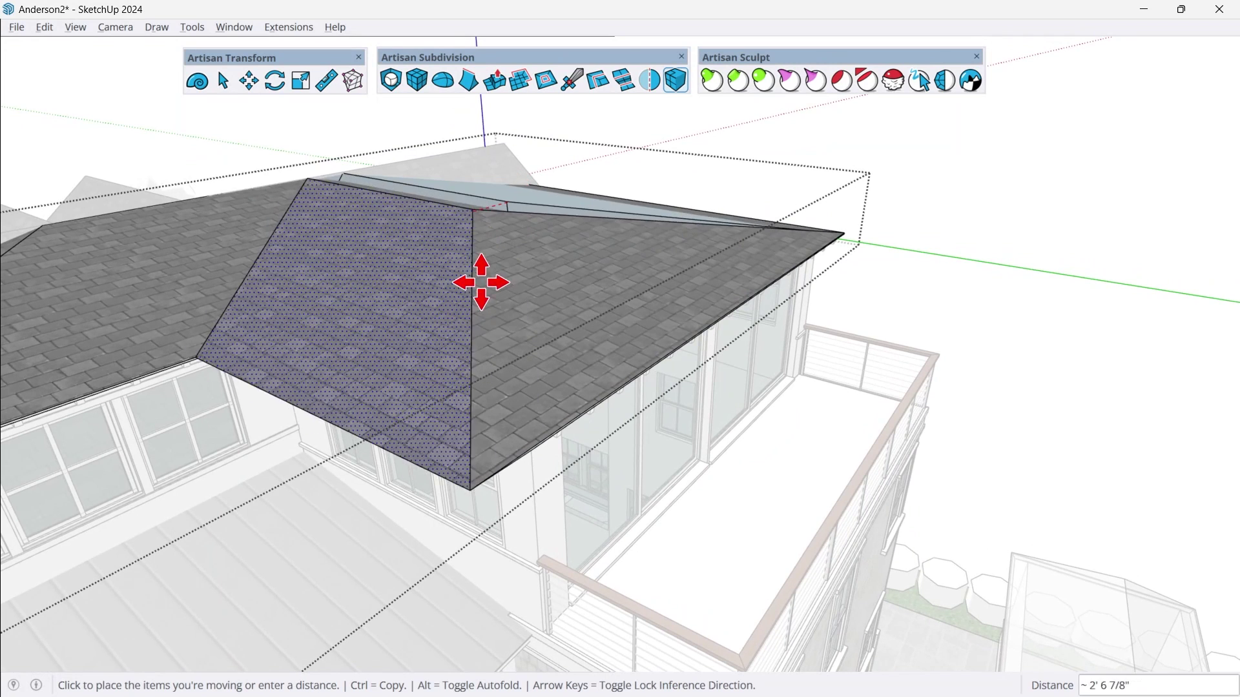
key(Escape)
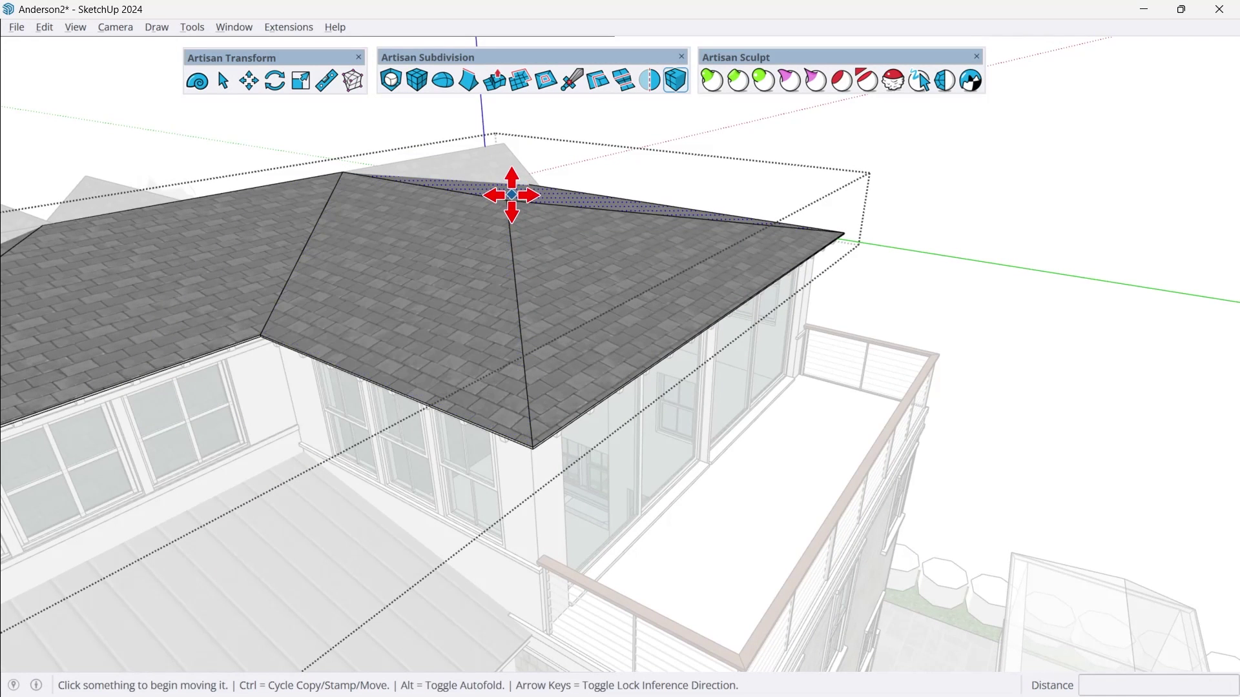
click(515, 200)
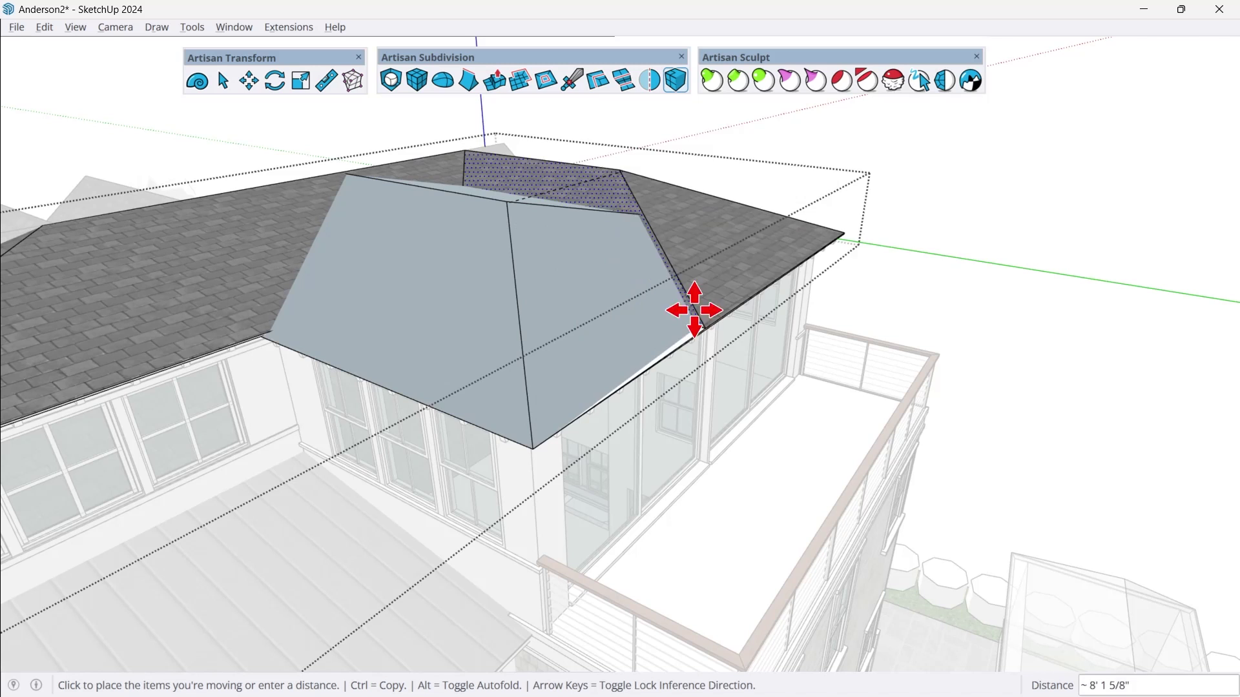
key(Escape)
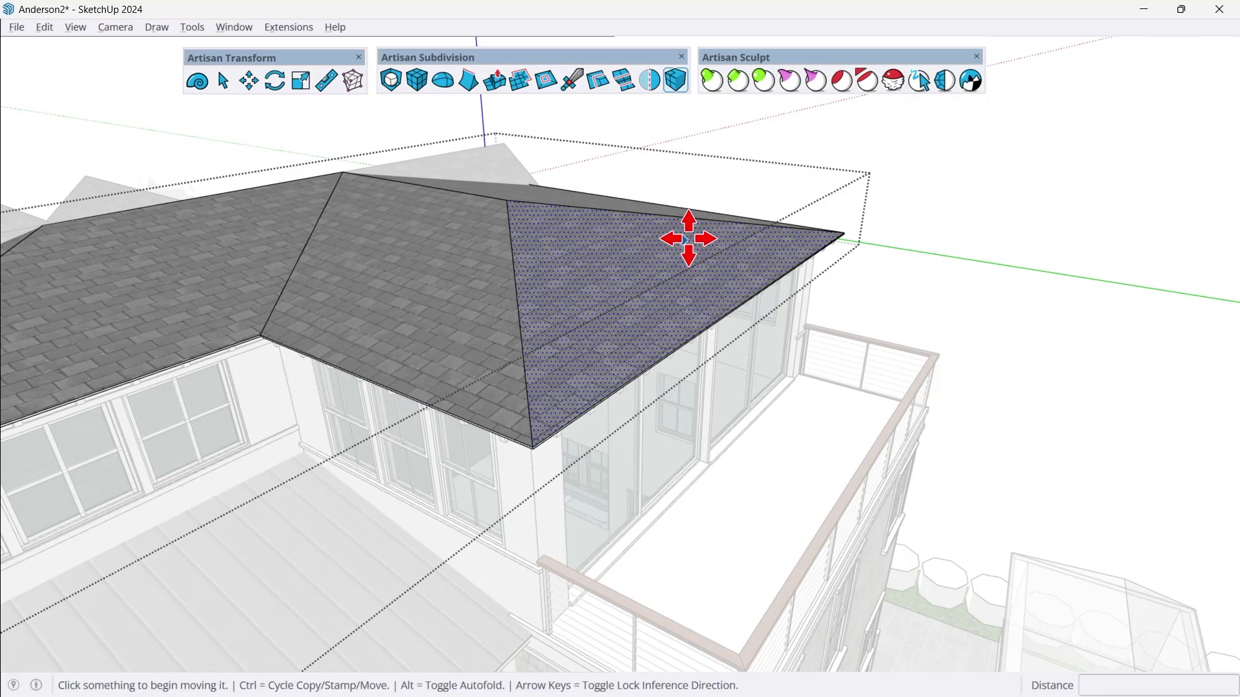
key(space)
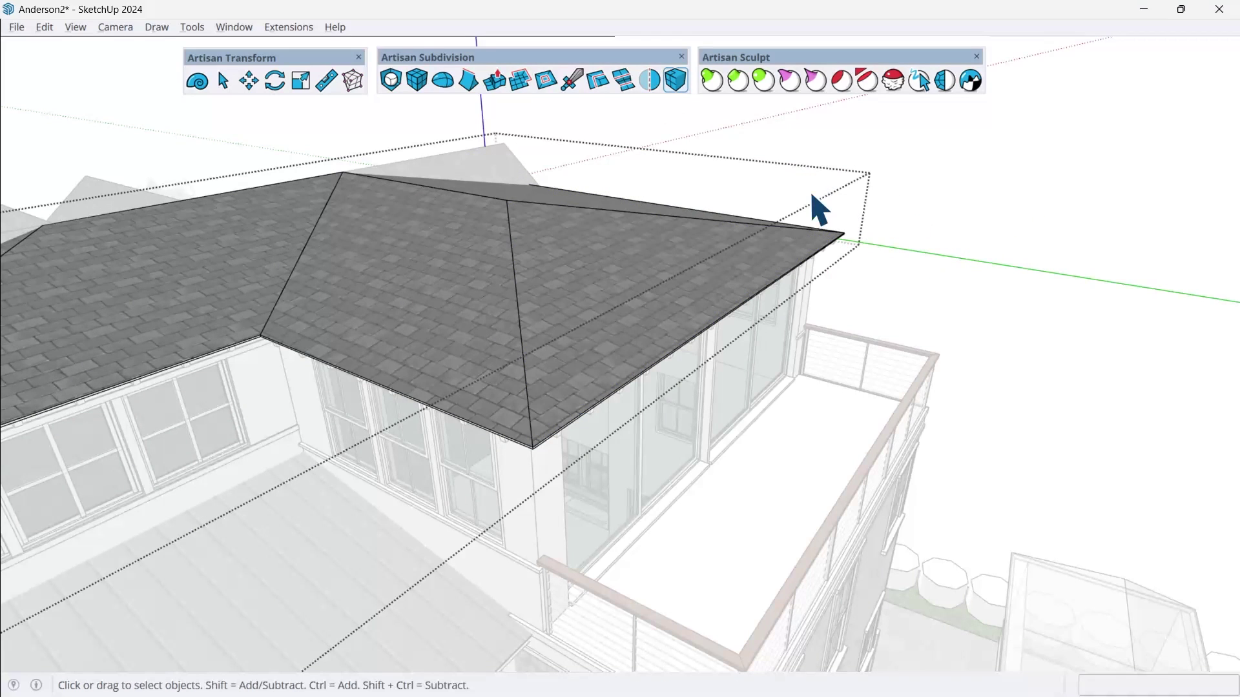
Select the triangular hip face and start Artisan Make Planar in Hard selection mode
double_click(555, 233)
middle_drag(661, 232, 521, 261)
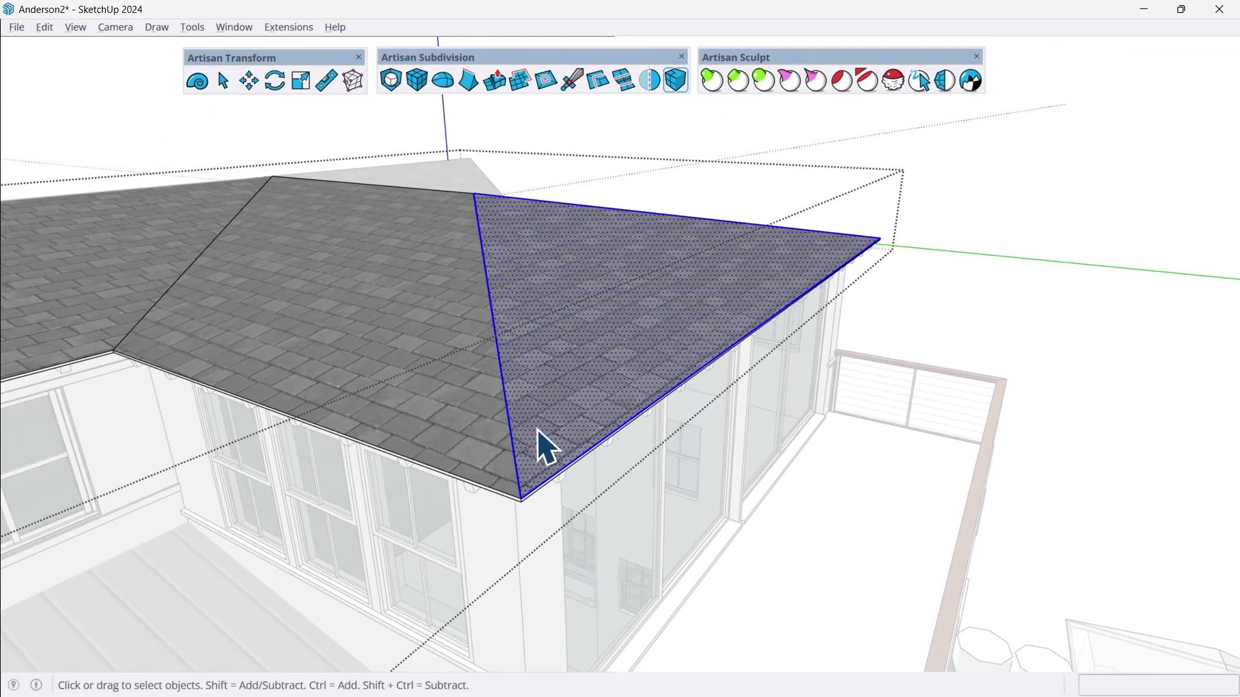
middle_drag(544, 445, 662, 259)
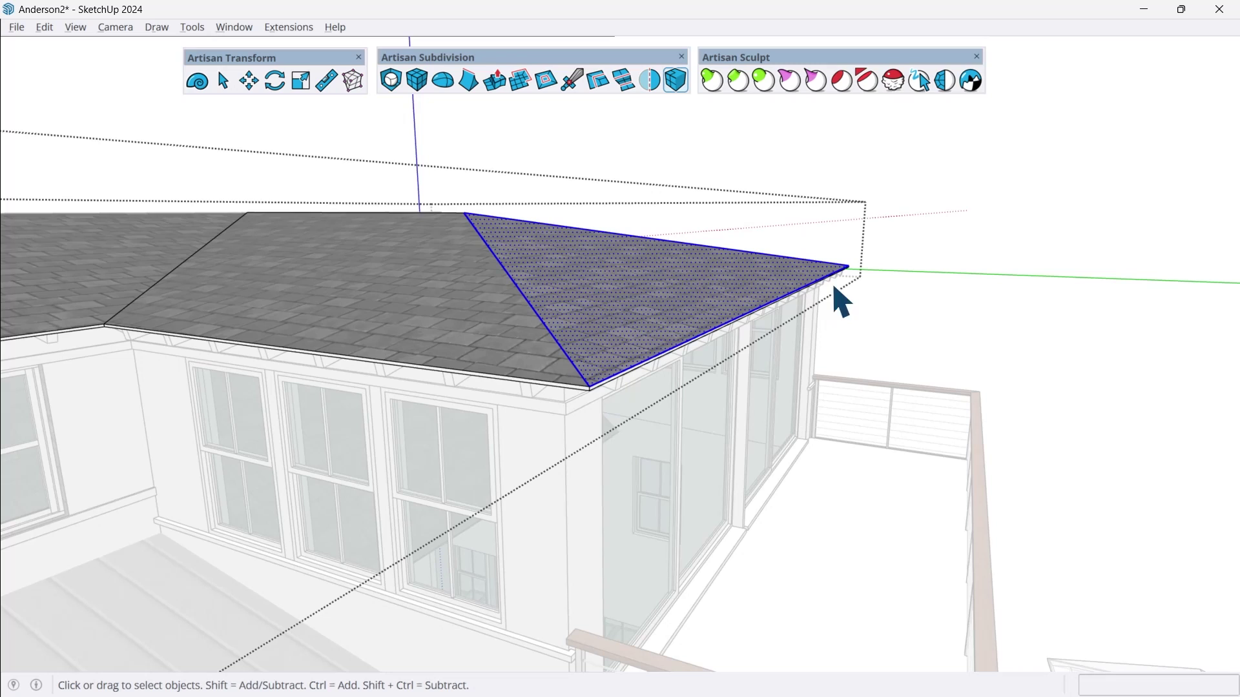
click(323, 79)
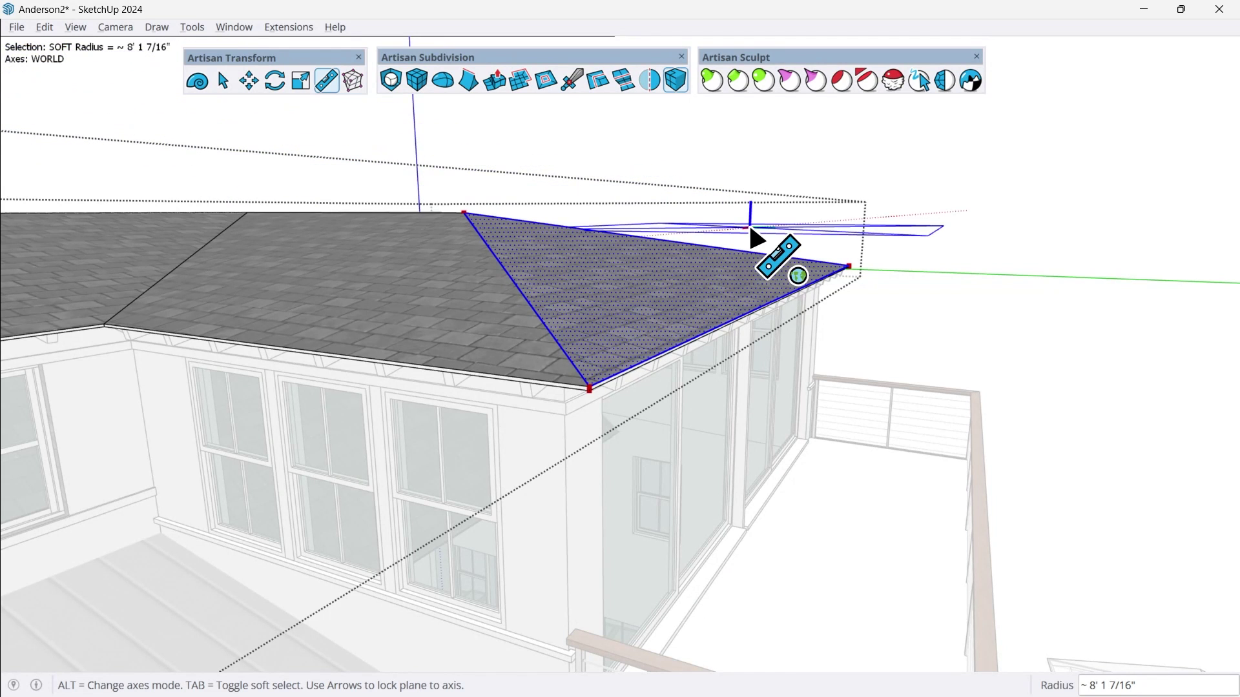
key(Tab)
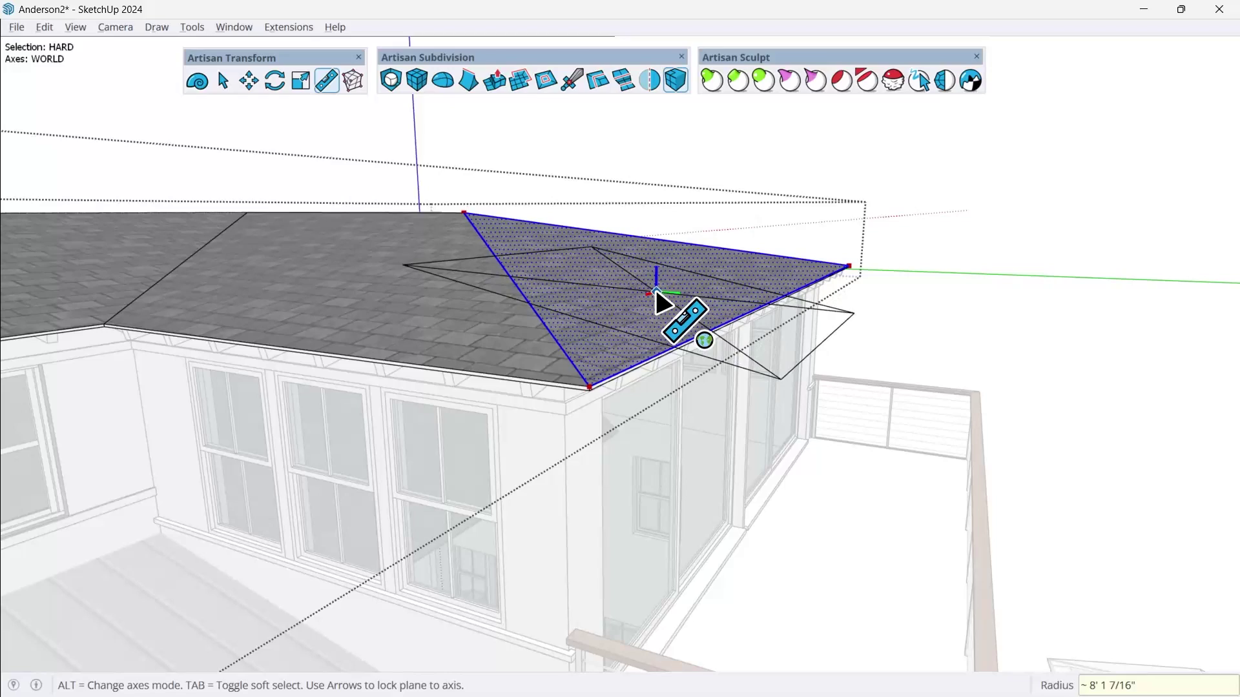
Lock the plane to the green axis and flatten the hip face at the corner vertex
middle_drag(655, 286, 591, 317)
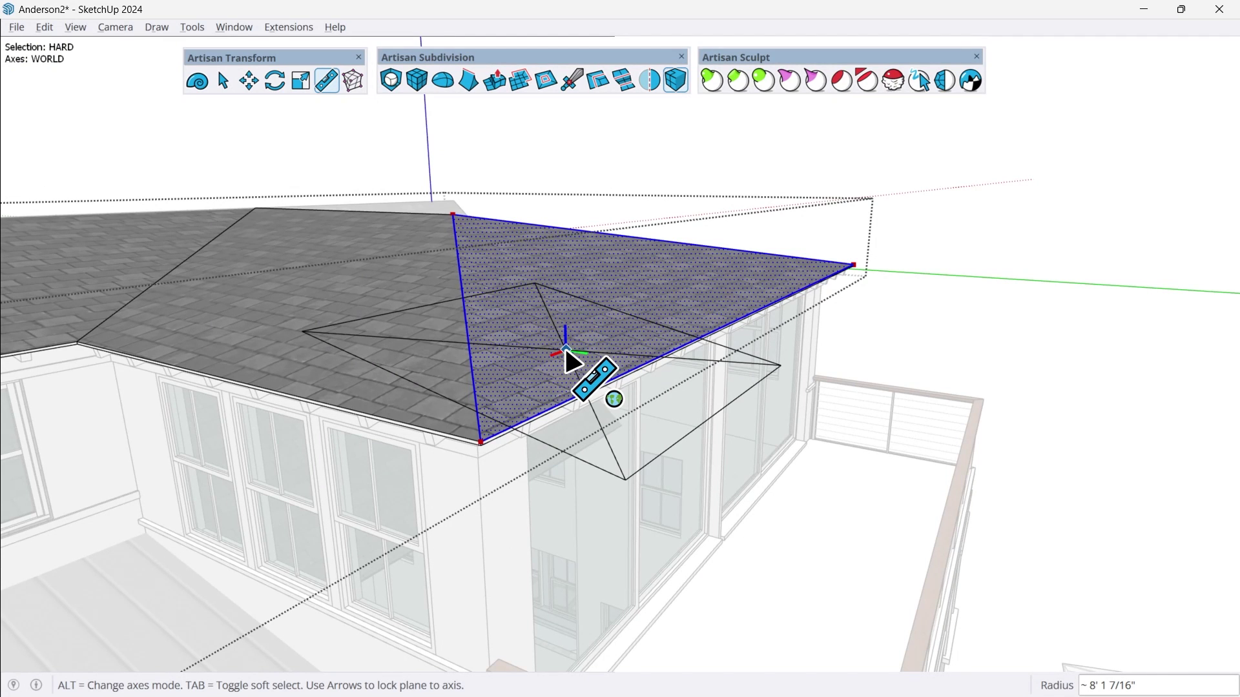
key(Left)
middle_drag(568, 359, 595, 395)
key(Right)
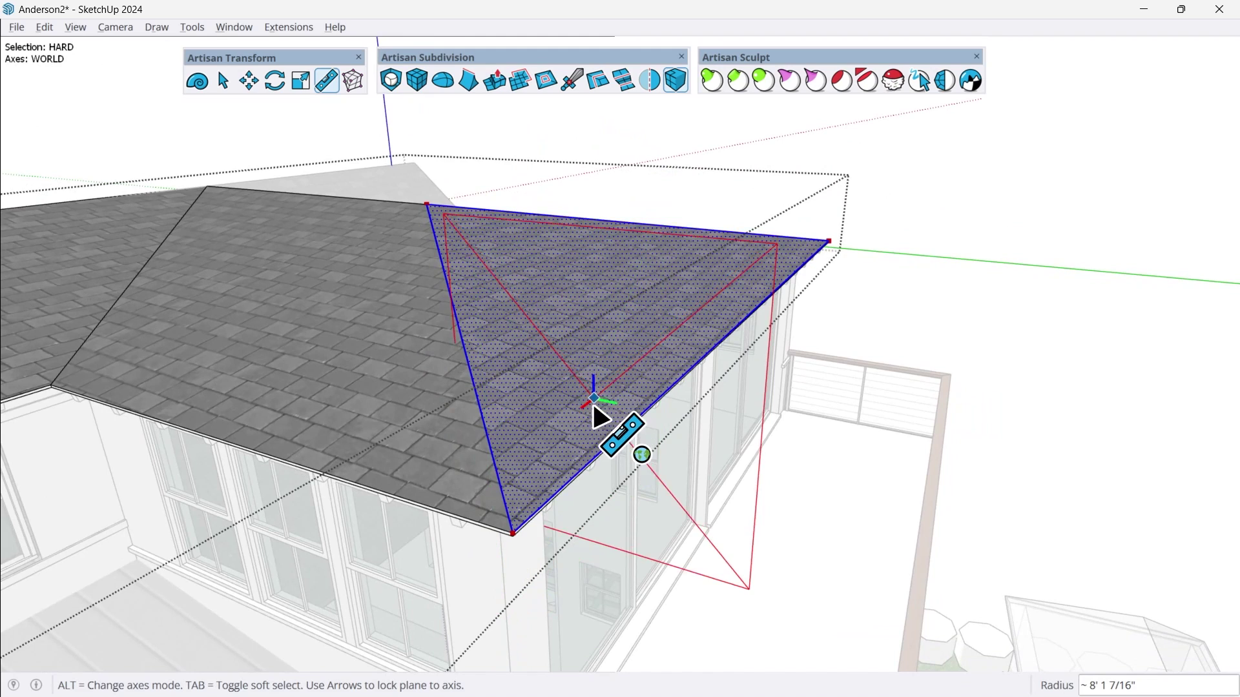
middle_drag(595, 410, 332, 429)
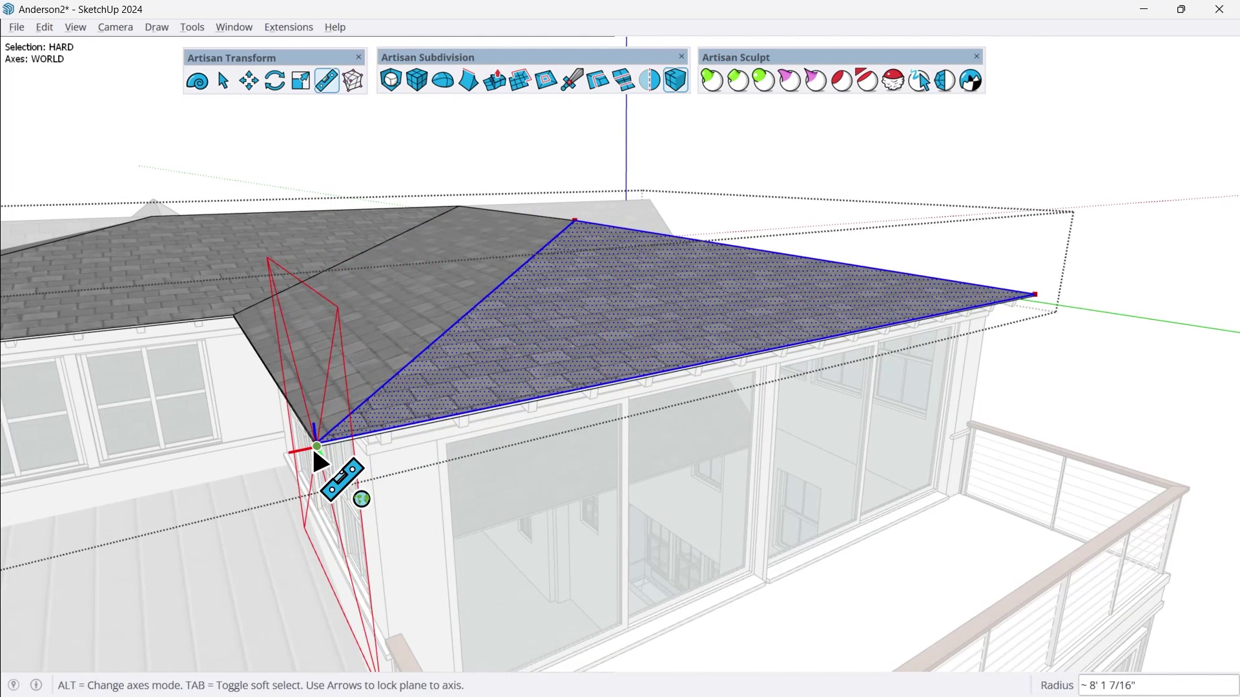
middle_drag(623, 360, 811, 327)
key(Left)
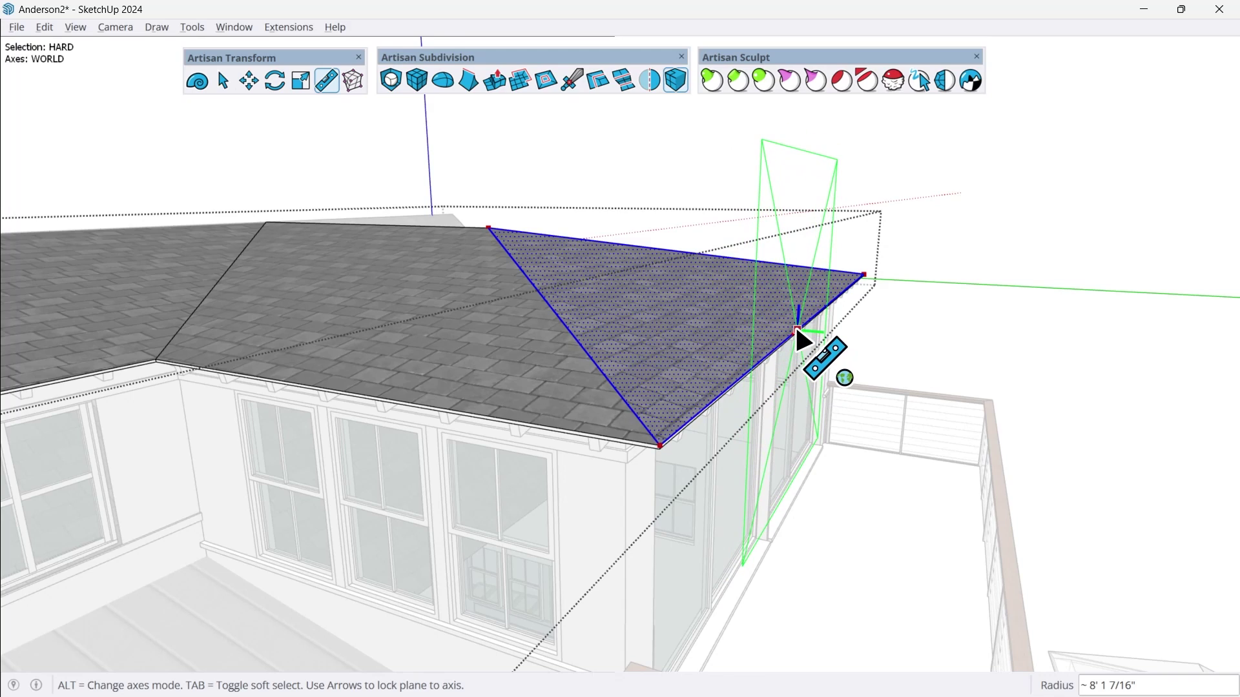
click(796, 330)
middle_drag(796, 330, 594, 490)
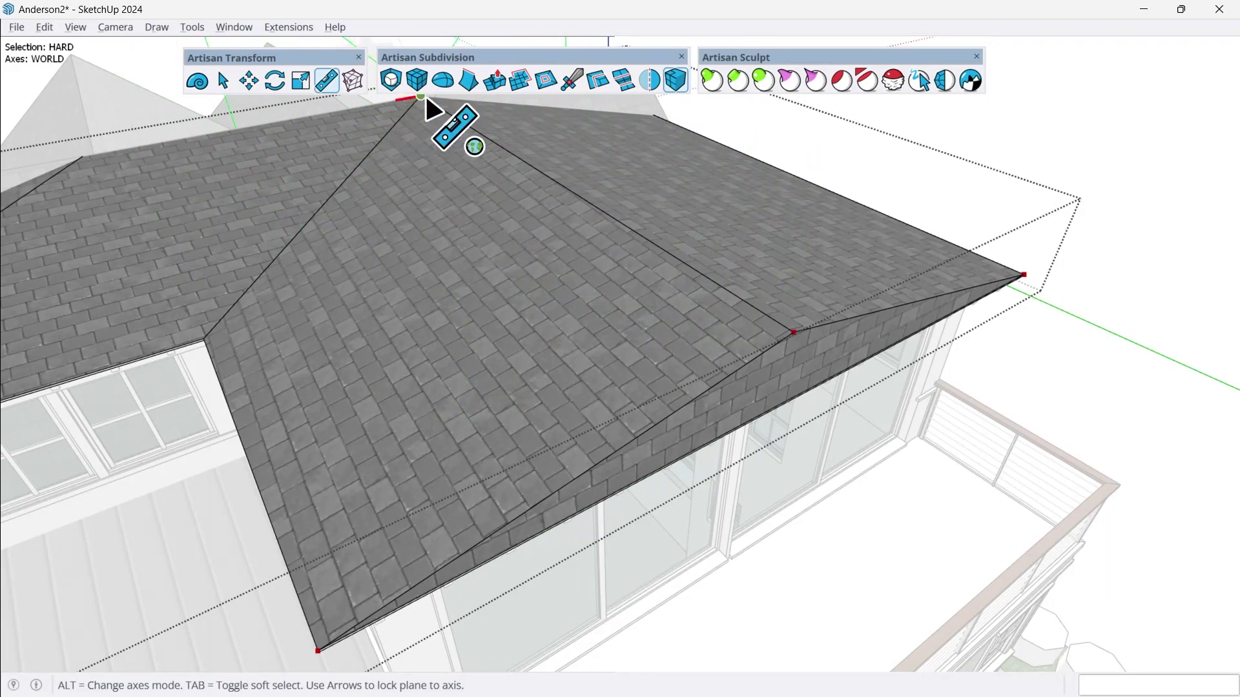
Exit the Artisan tool and reframe the view on the roof's end corner
middle_drag(631, 319, 748, 249)
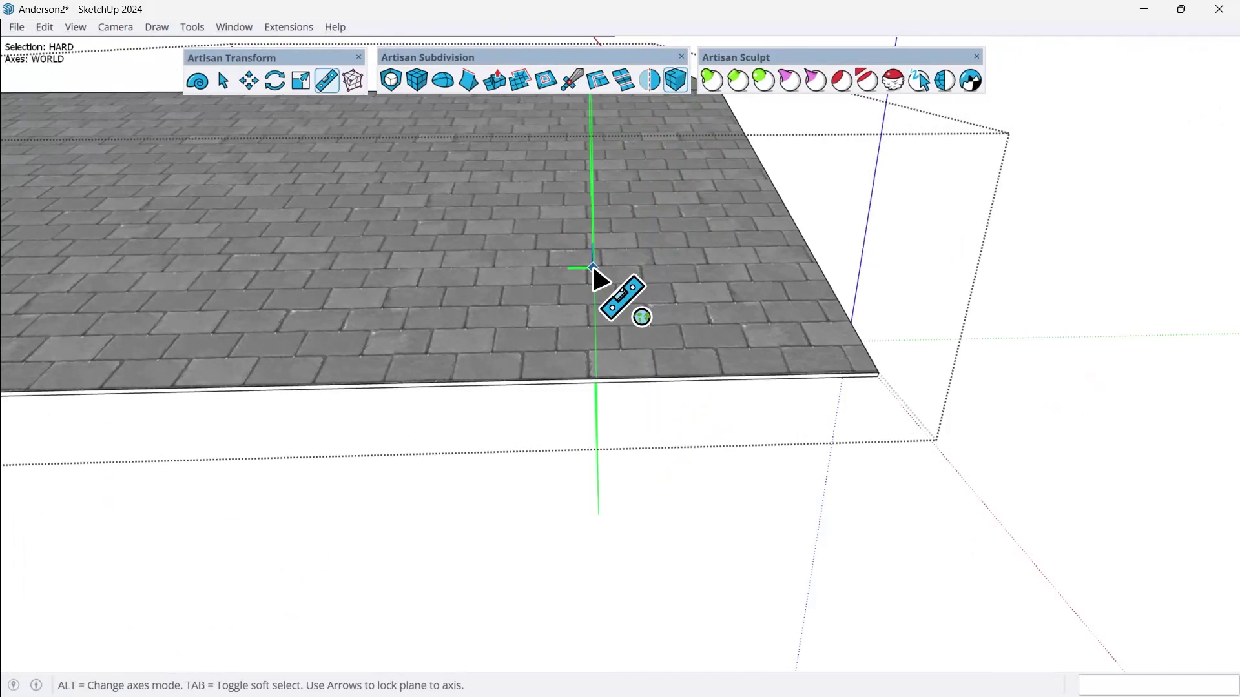
middle_drag(876, 373, 507, 321)
key(space)
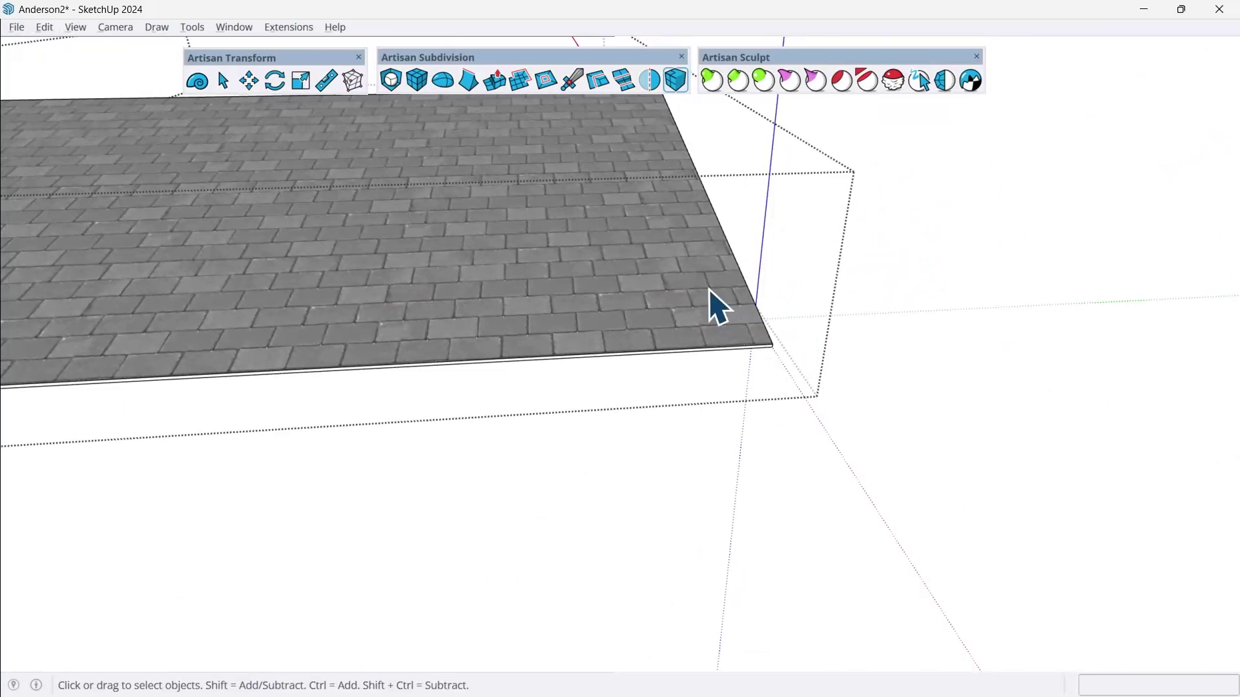
middle_drag(833, 413, 706, 424)
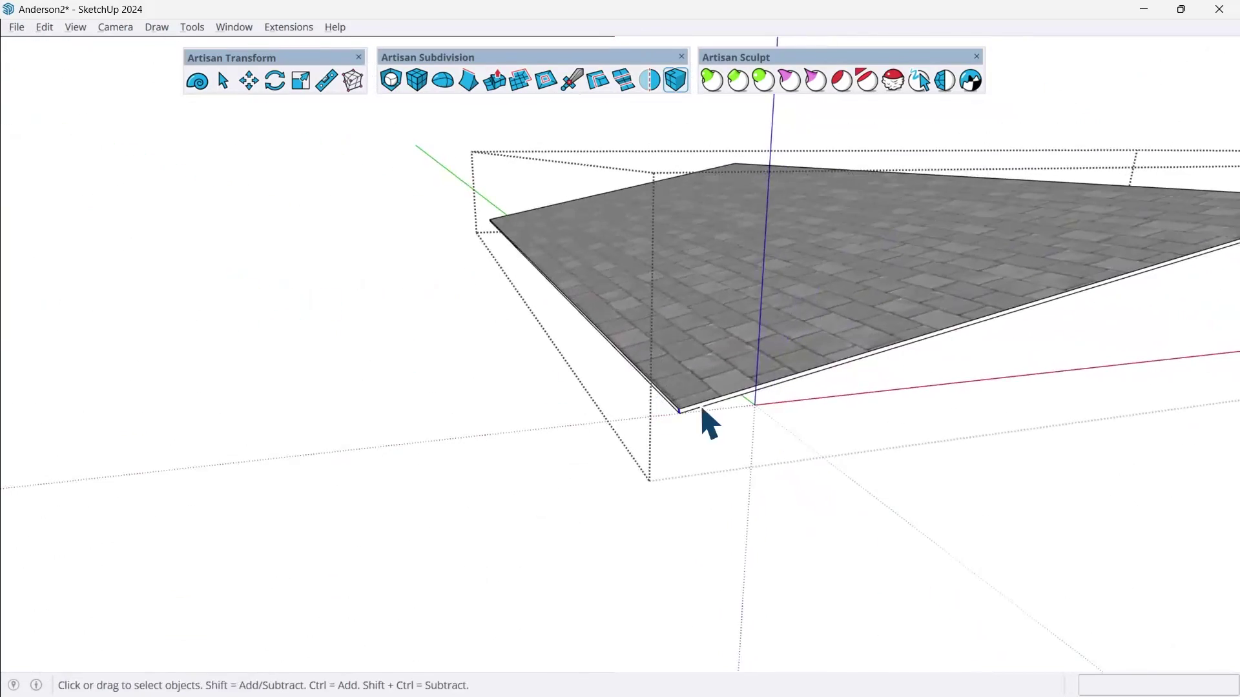
scroll(669, 429, up, 5)
scroll(659, 431, down, 5)
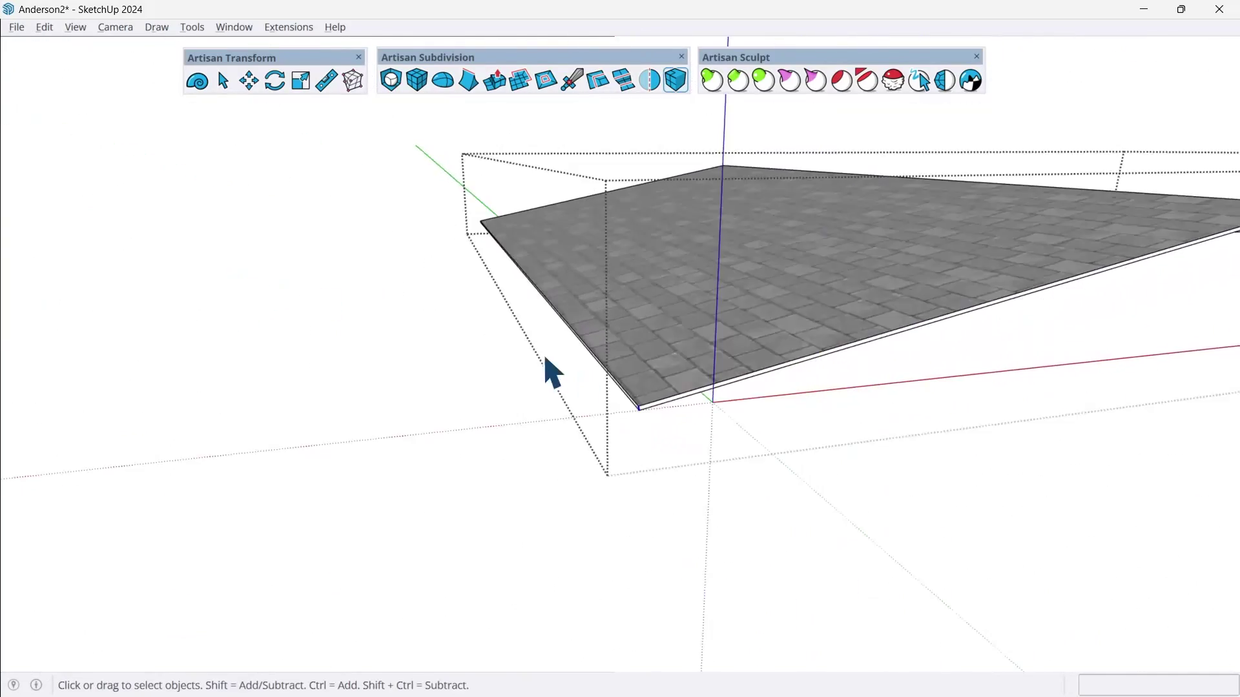
middle_drag(551, 368, 662, 264)
scroll(640, 379, down, 3)
scroll(556, 385, down, 3)
Start another Make Planar on the roof, previewing the red then green axis plane
click(323, 80)
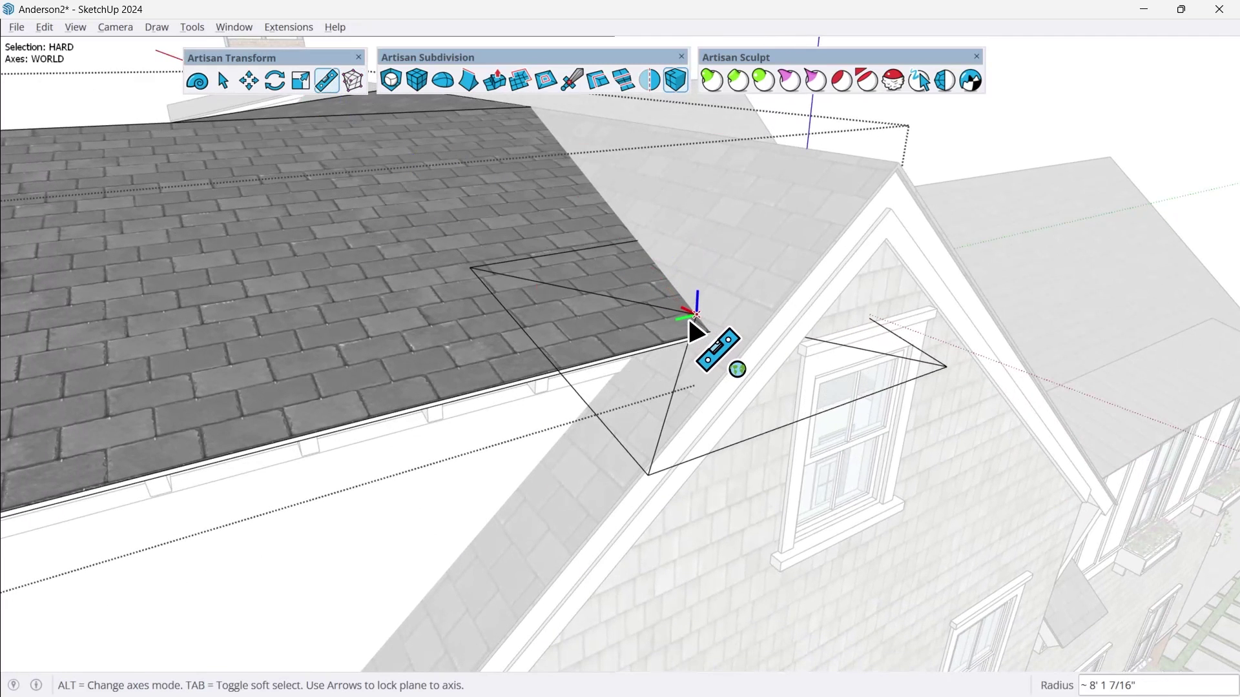
key(Right)
key(Left)
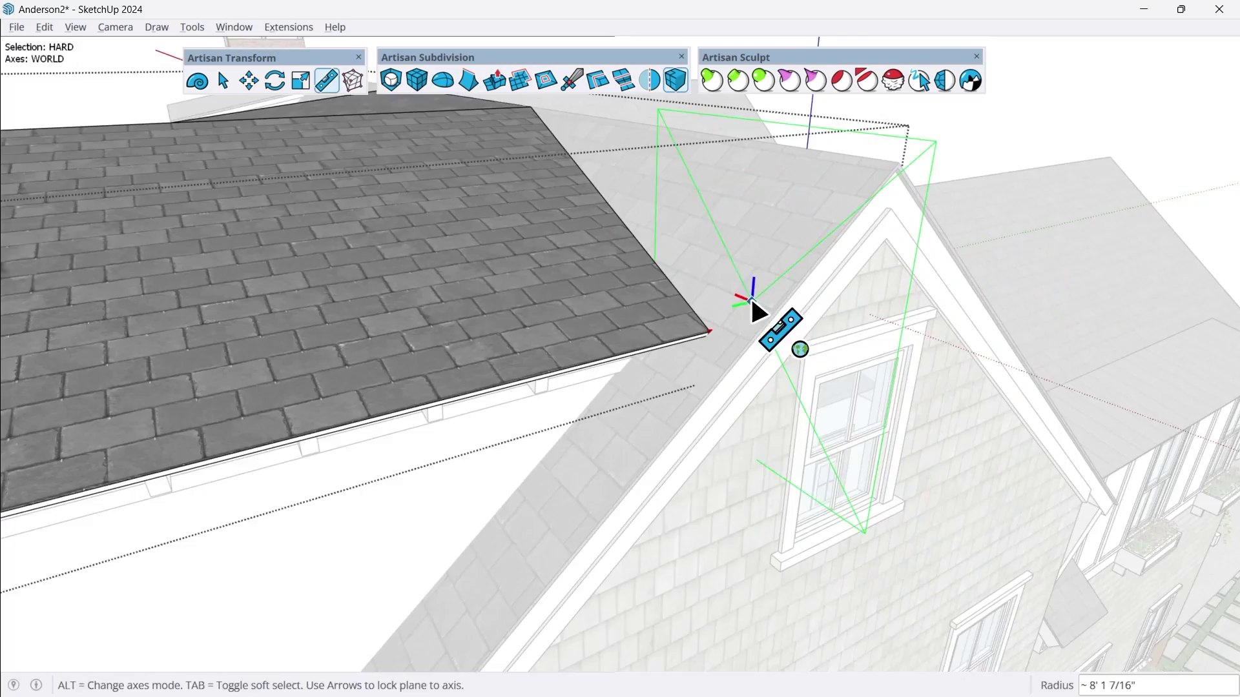
middle_drag(754, 306, 466, 272)
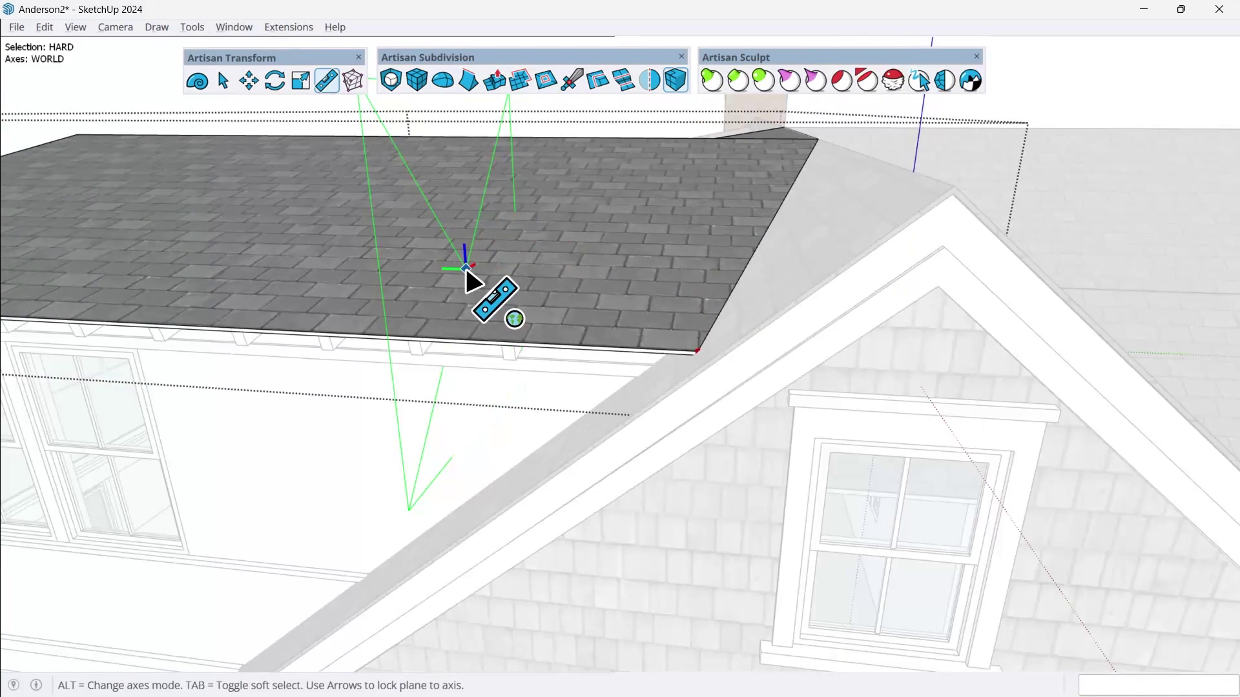
middle_drag(473, 278, 780, 313)
middle_drag(488, 263, 773, 277)
key(space)
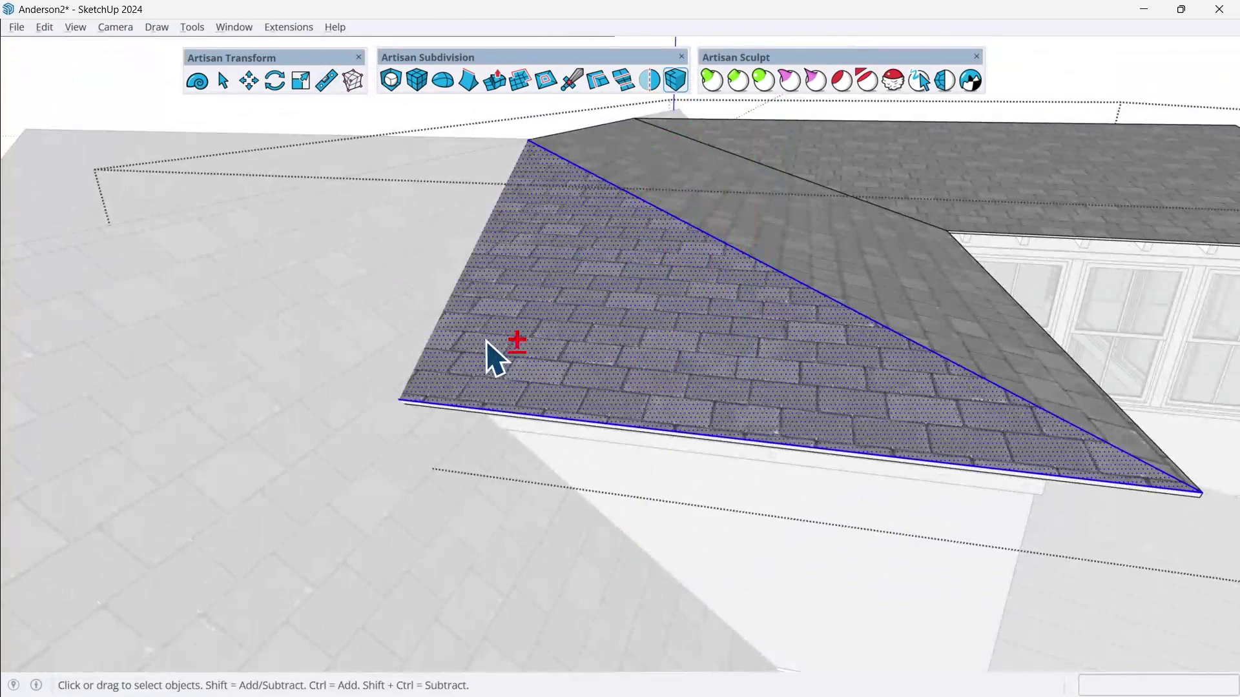
key(ctrl+z)
click(289, 452)
middle_drag(215, 385, 355, 497)
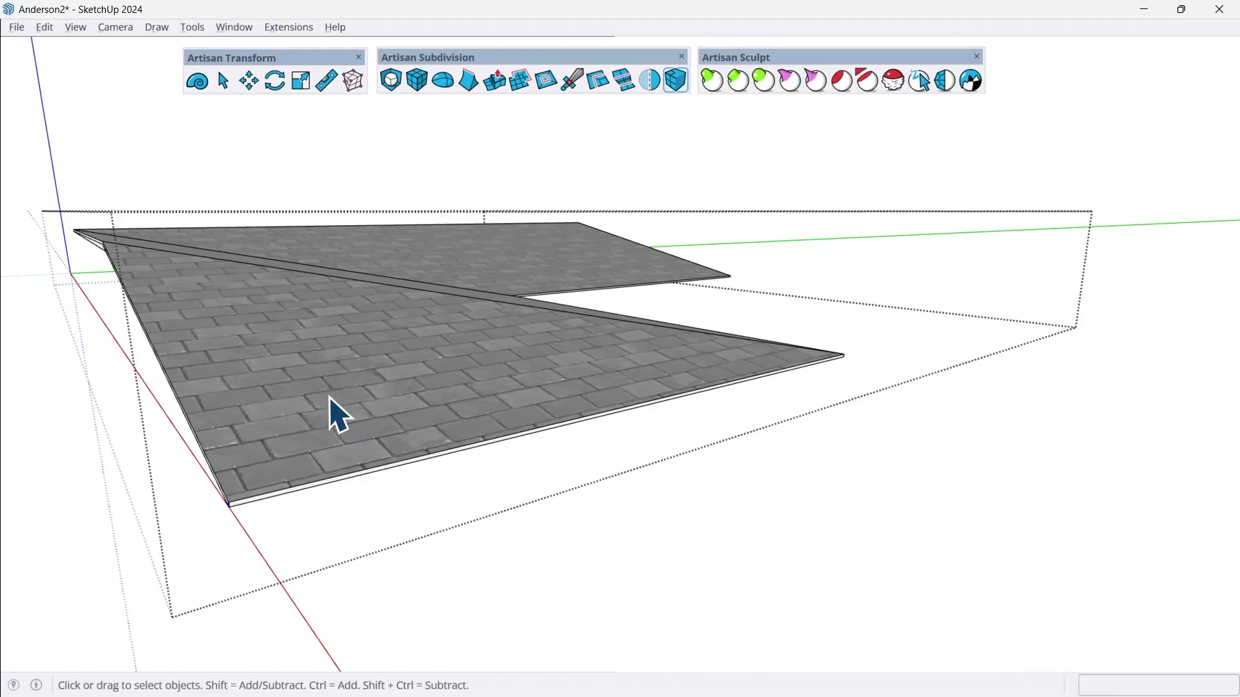
key(m)
click(229, 501)
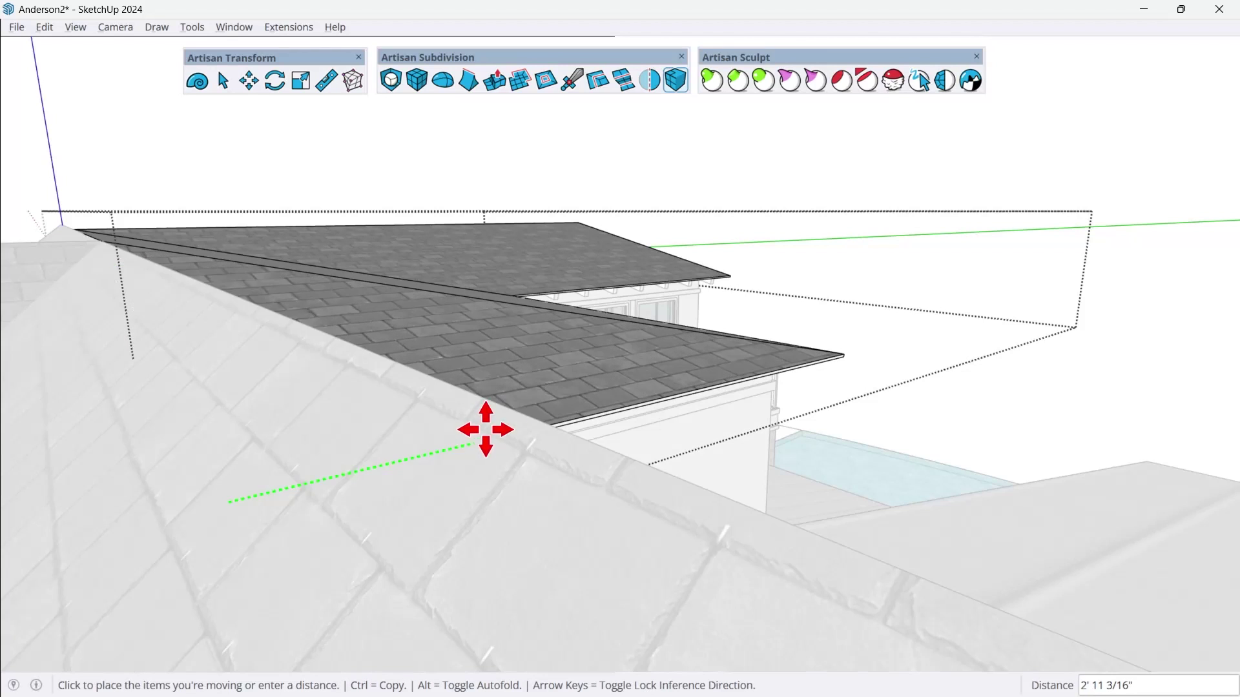
middle_drag(477, 432, 178, 597)
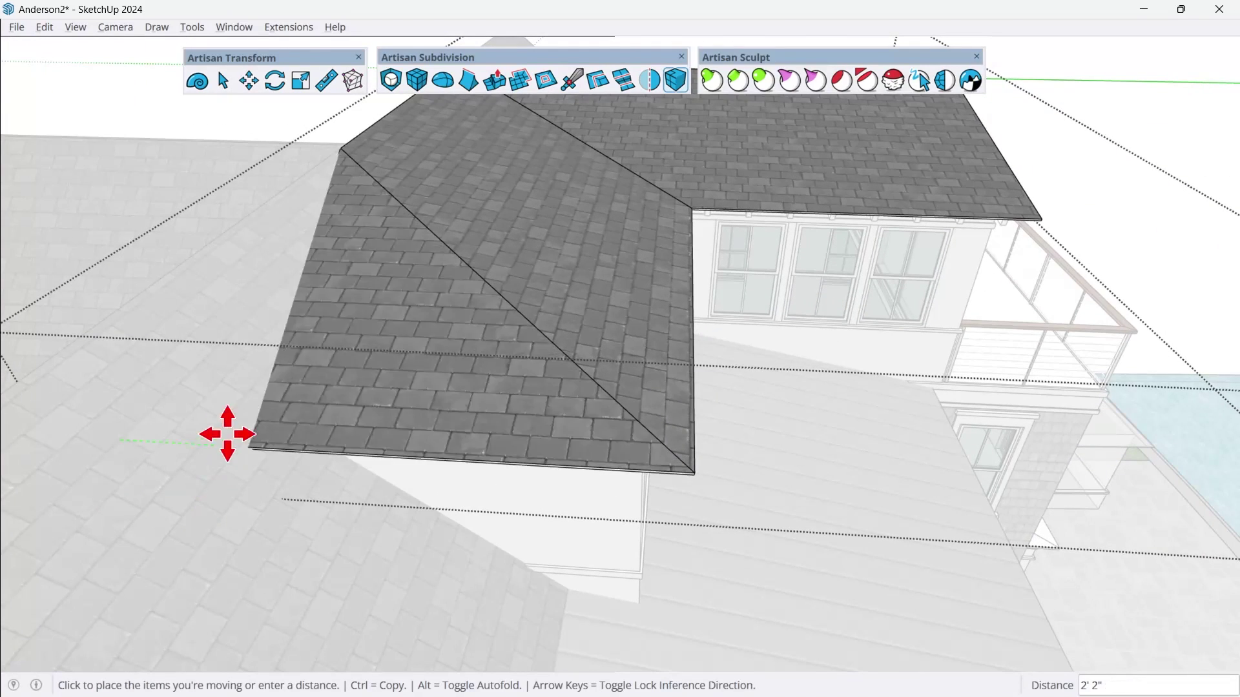
click(198, 395)
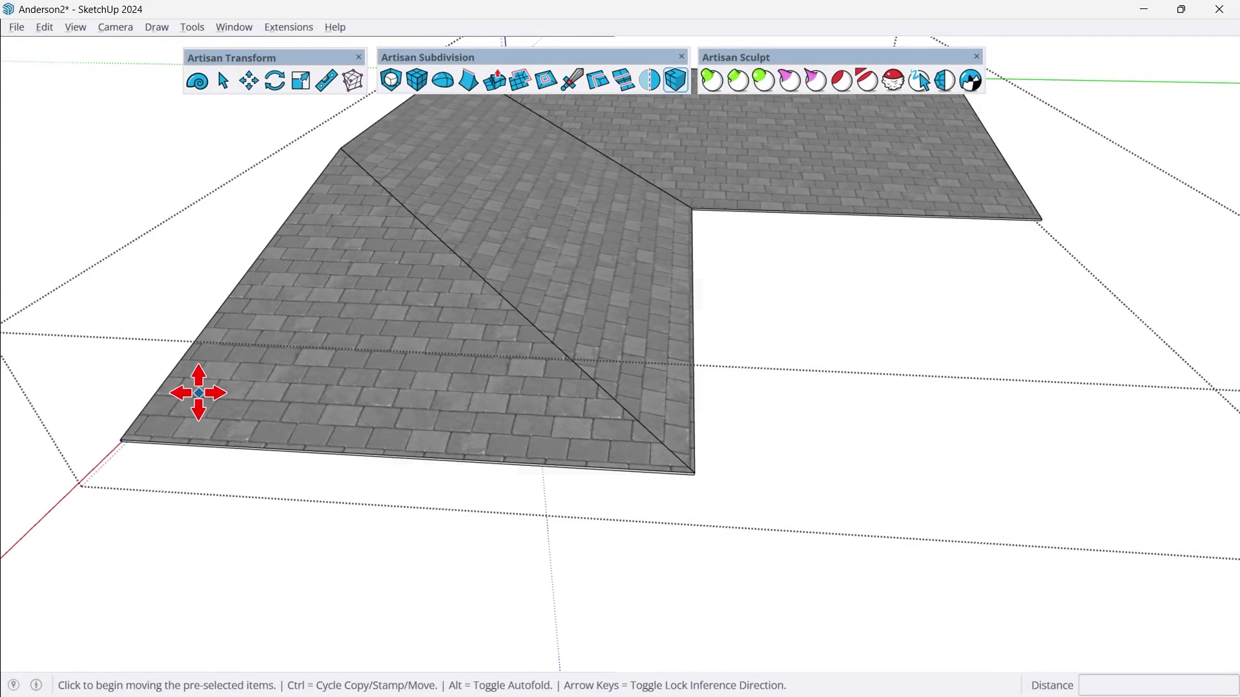
key(space)
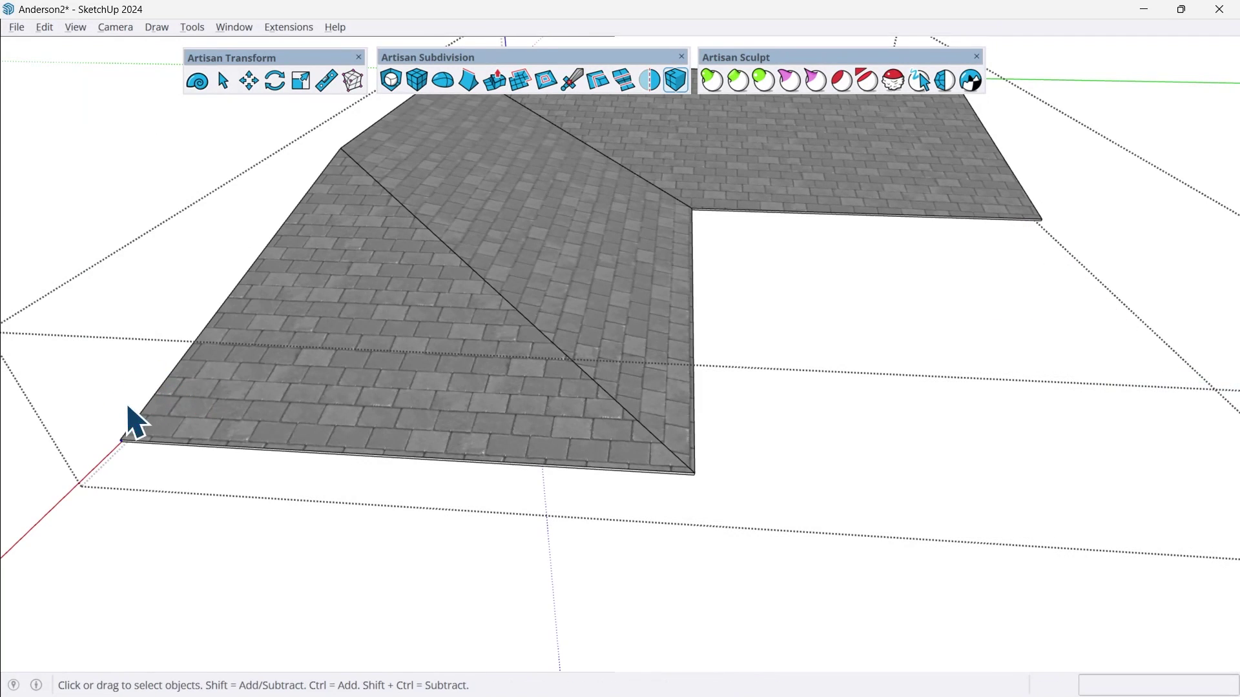
click(326, 81)
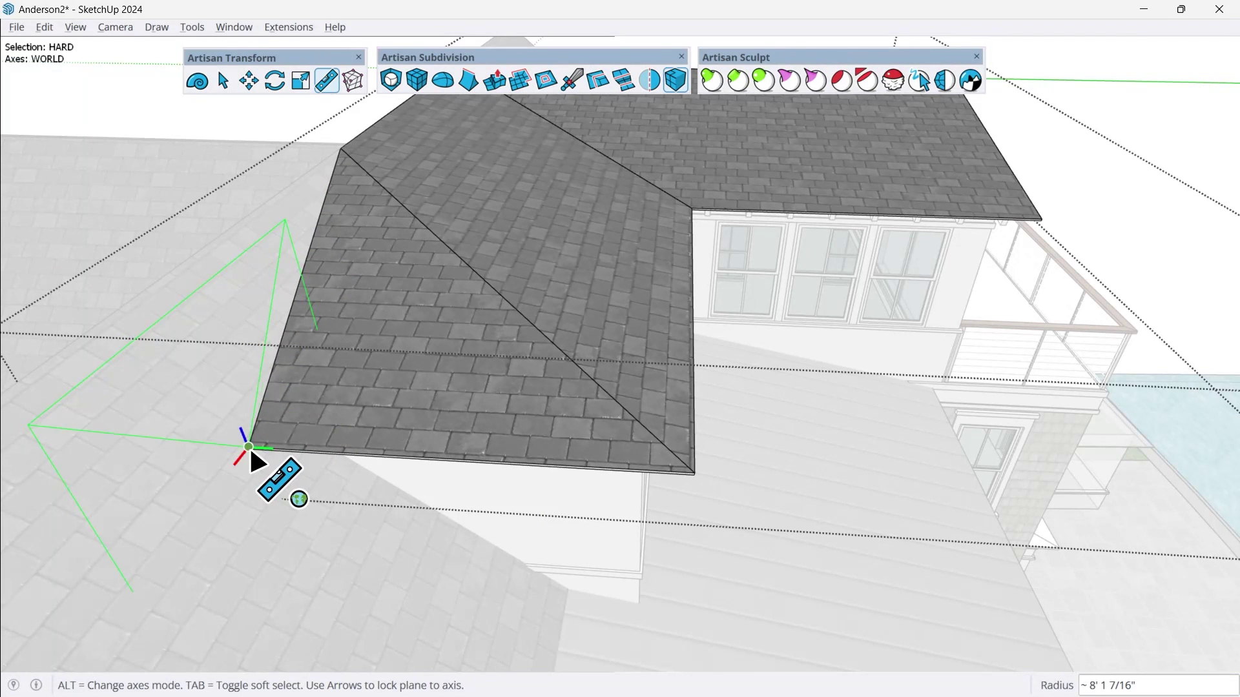
key(space)
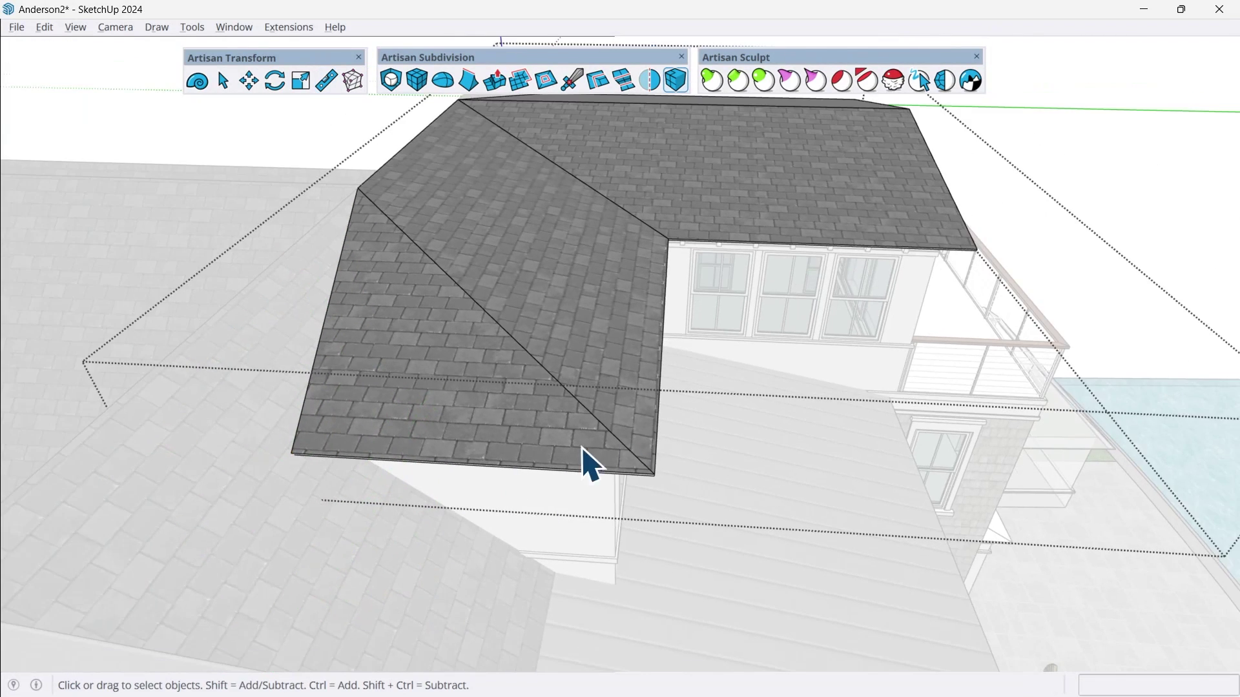
middle_drag(582, 448, 400, 406)
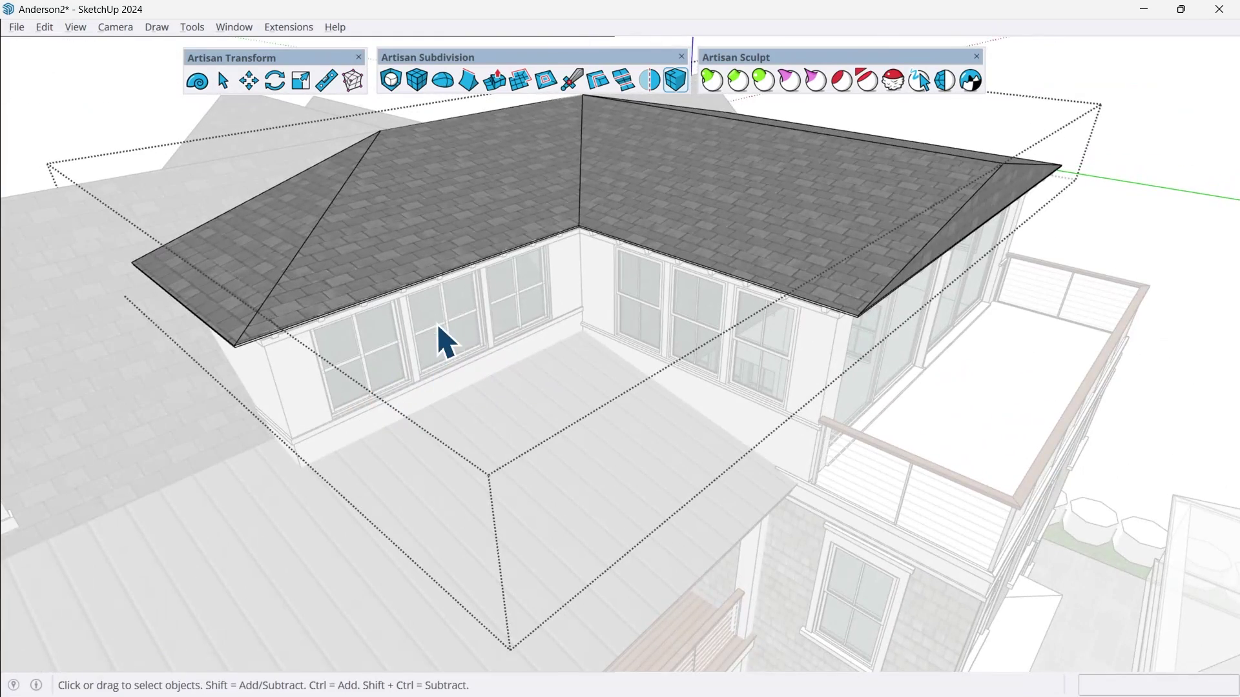
middle_drag(450, 336, 294, 236)
click(328, 361)
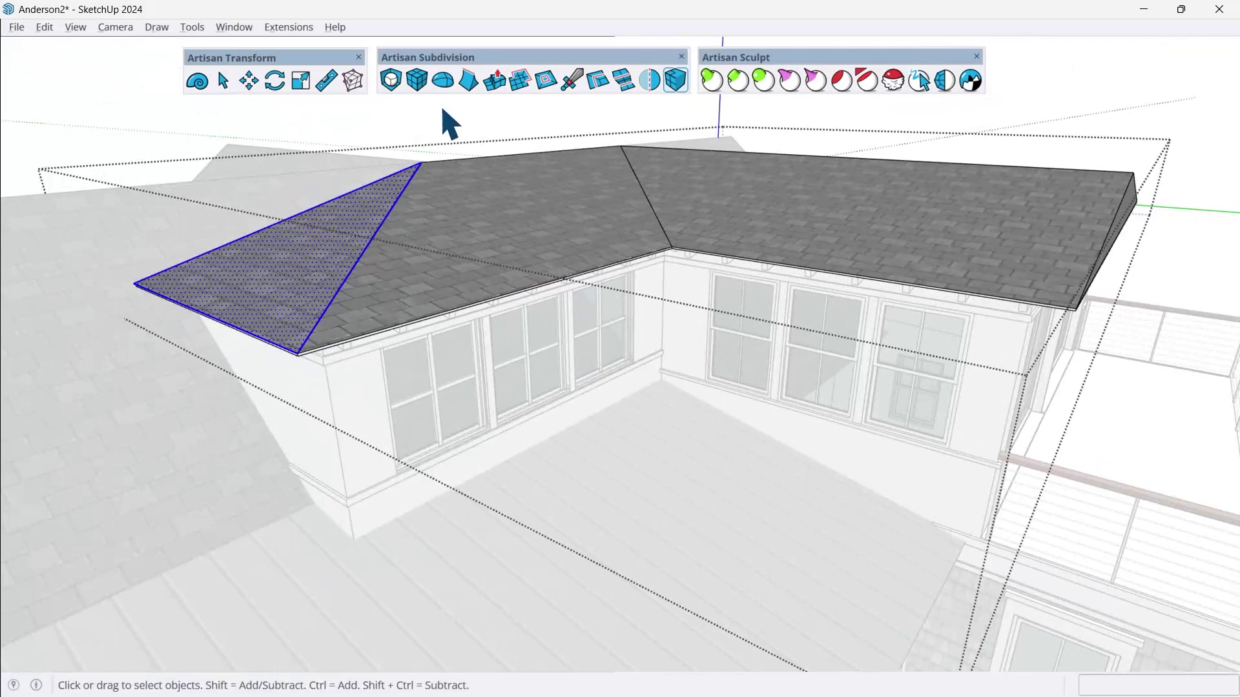
click(326, 81)
click(298, 353)
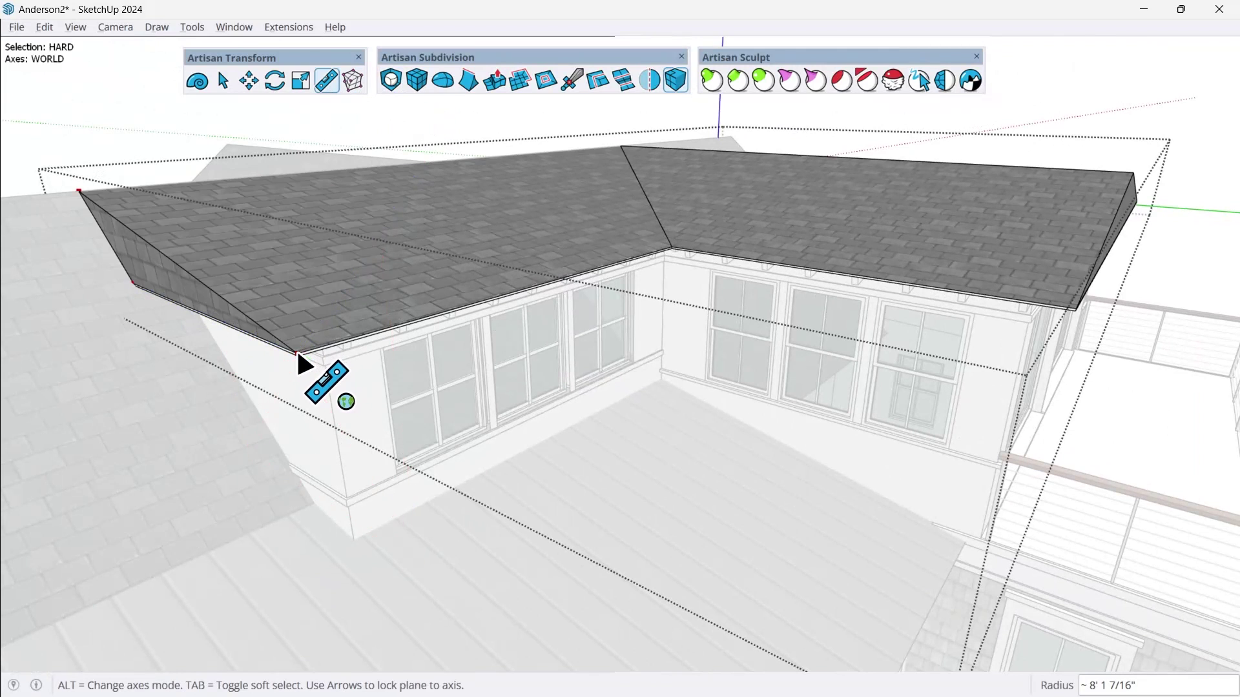
middle_drag(298, 354, 521, 390)
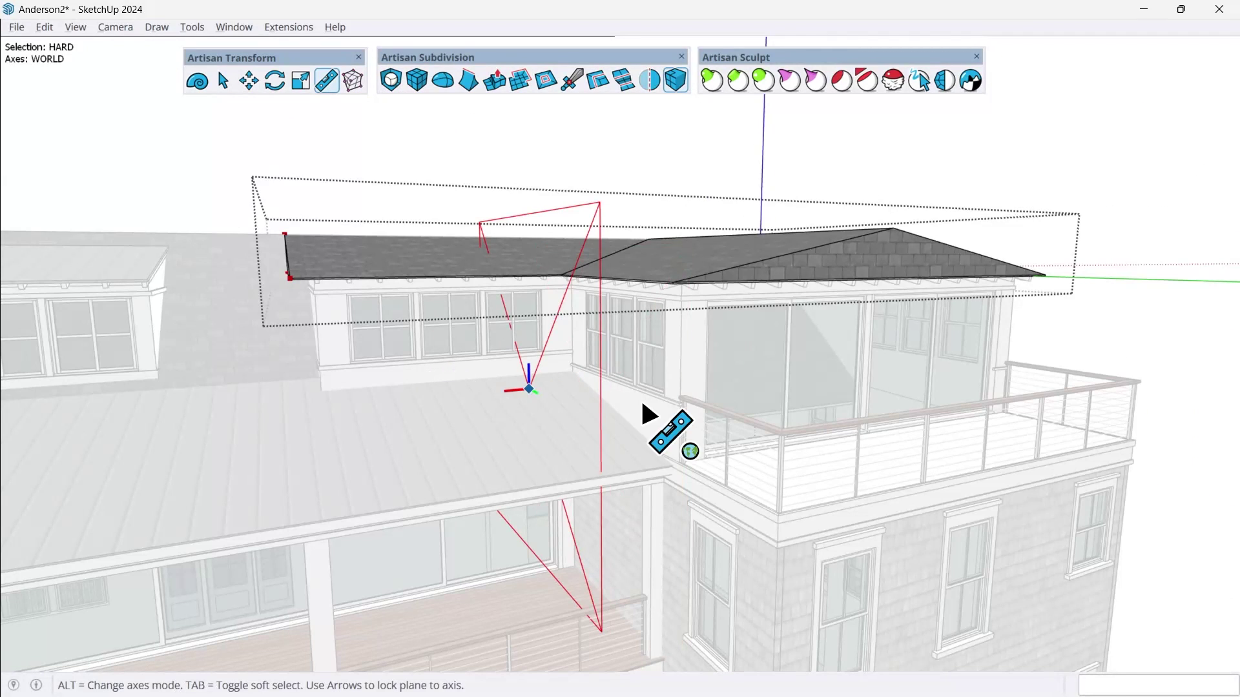
key(space)
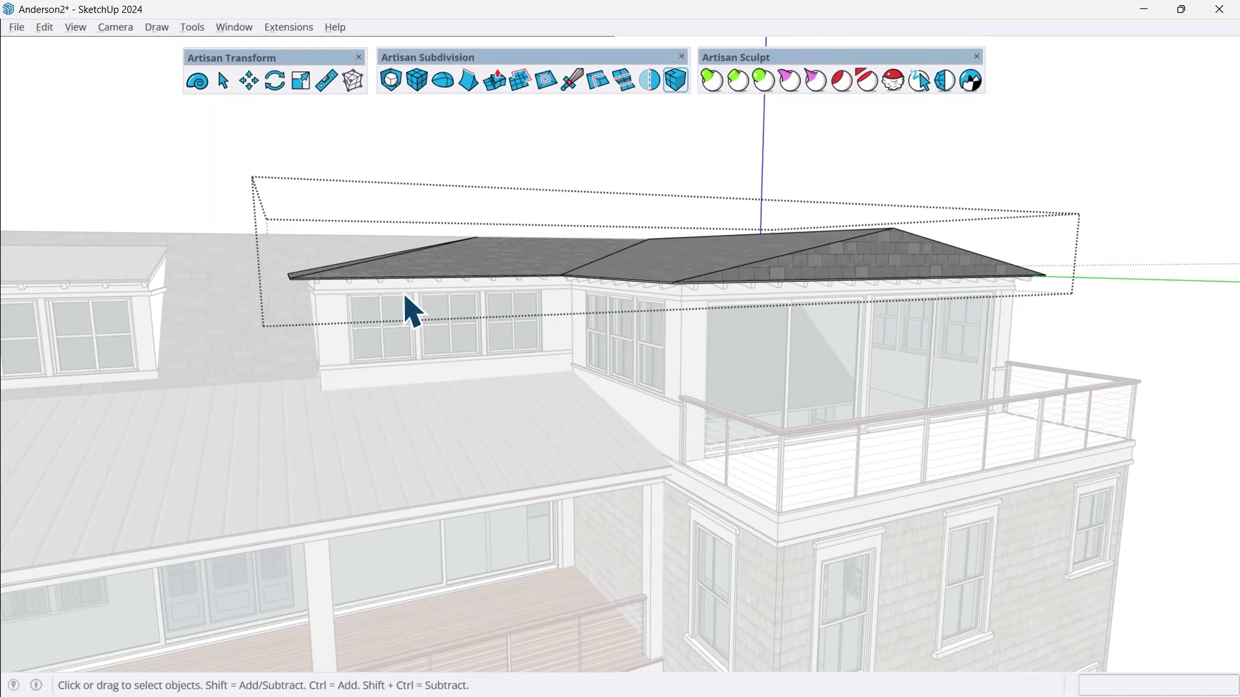
middle_drag(410, 310, 534, 354)
scroll(459, 408, up, 3)
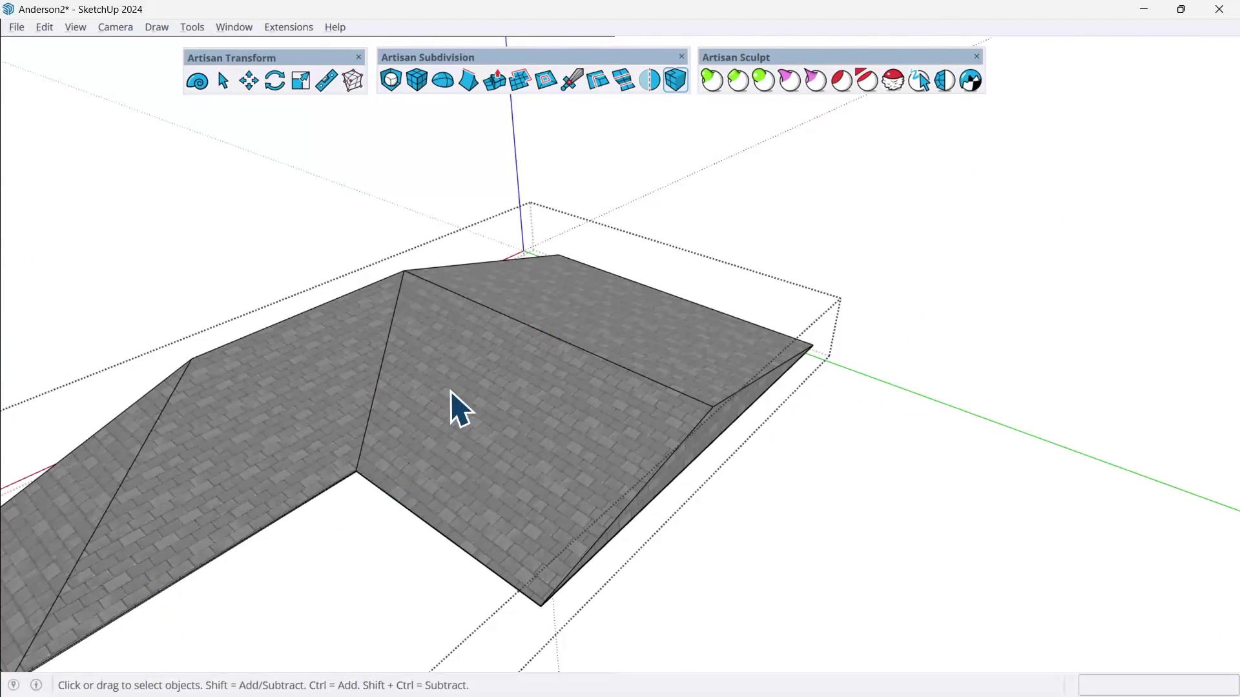
Add the middle and left-front slopes to the roof face selection
middle_drag(511, 407, 535, 368)
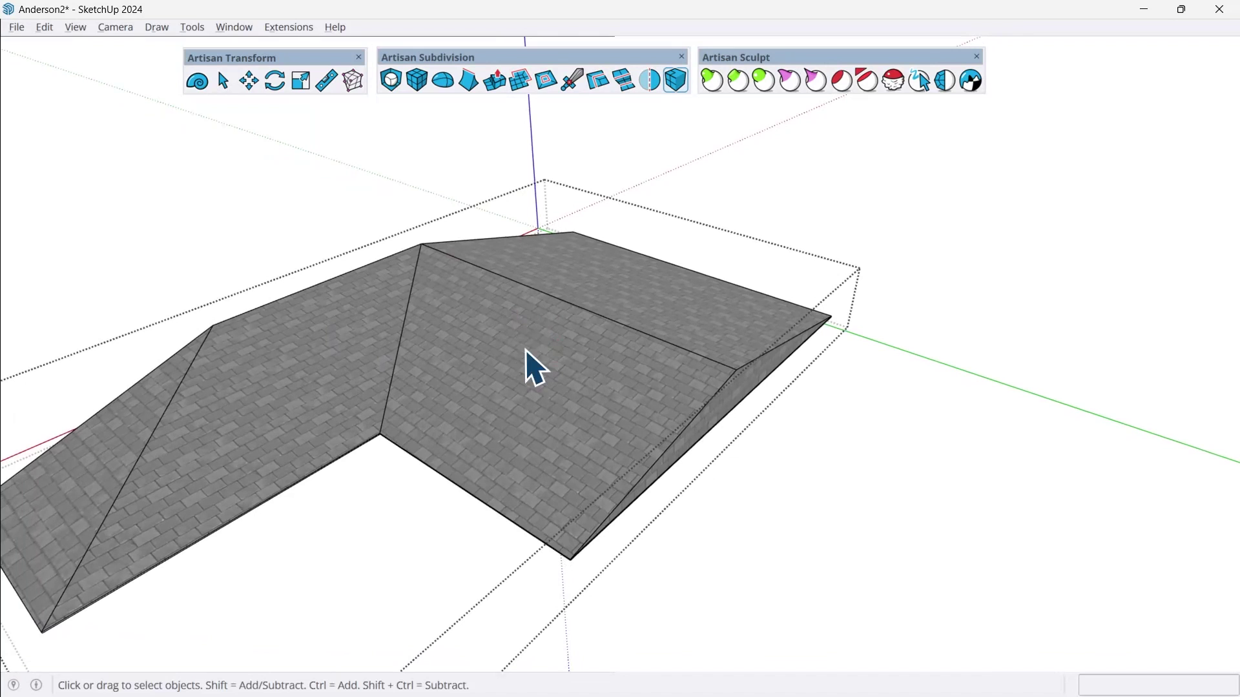
middle_drag(439, 374, 589, 203)
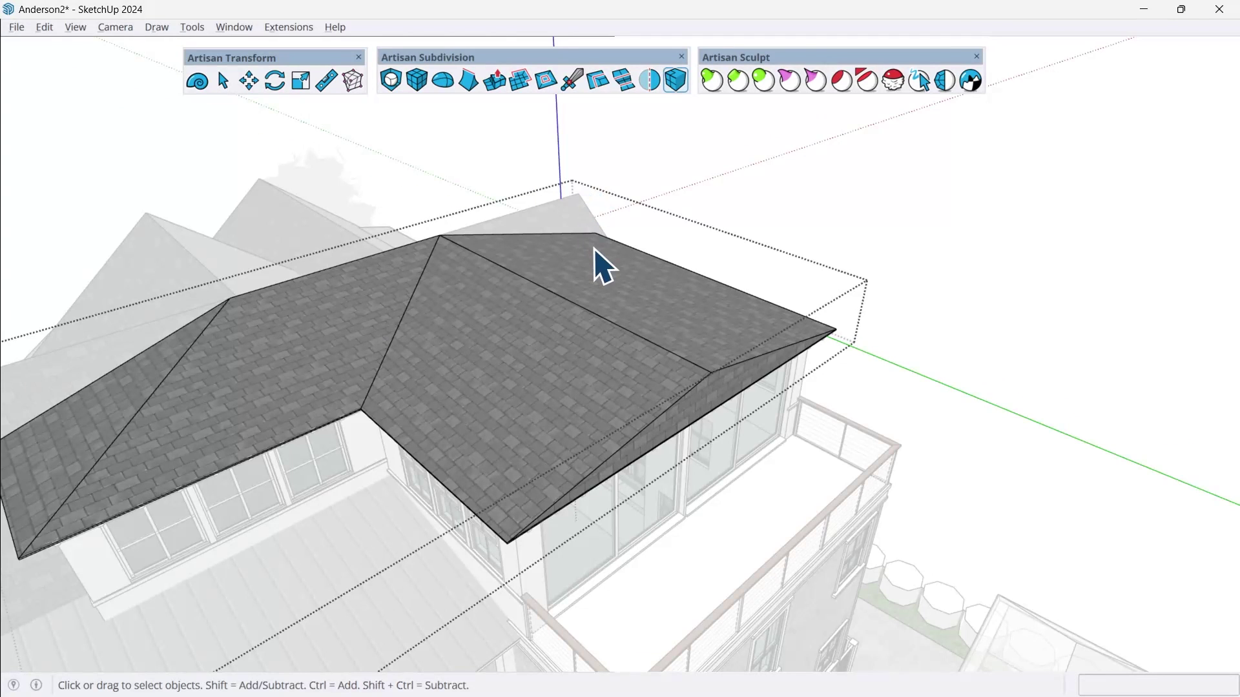
shift+click(494, 322)
shift+click(266, 342)
Inset all selected roof slopes 6 inches in Individual mode with Artisan Inset Faces
click(545, 79)
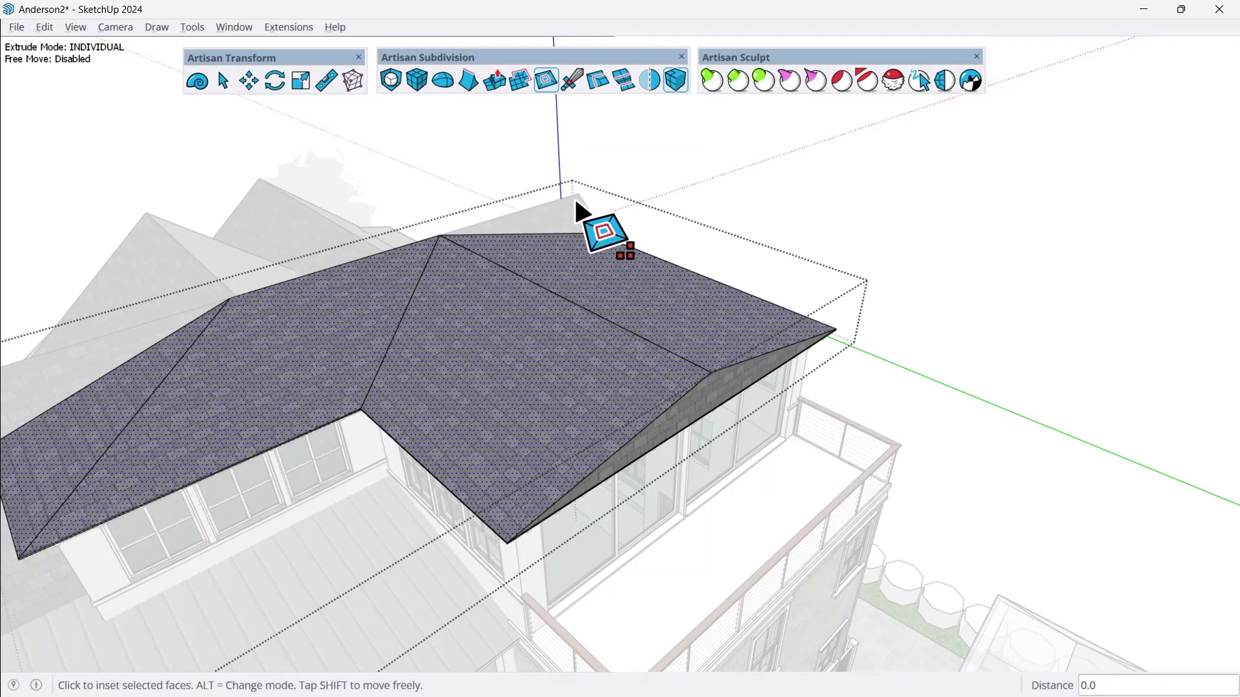
click(561, 299)
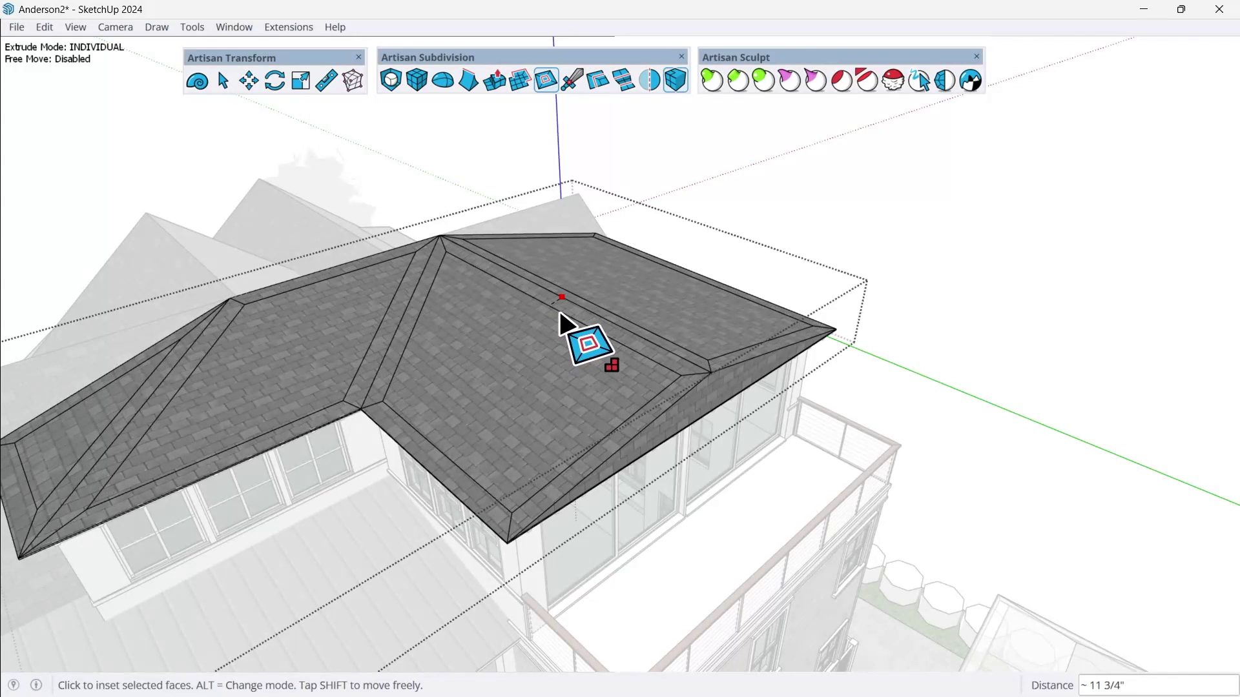
key(alt)
key(alt)
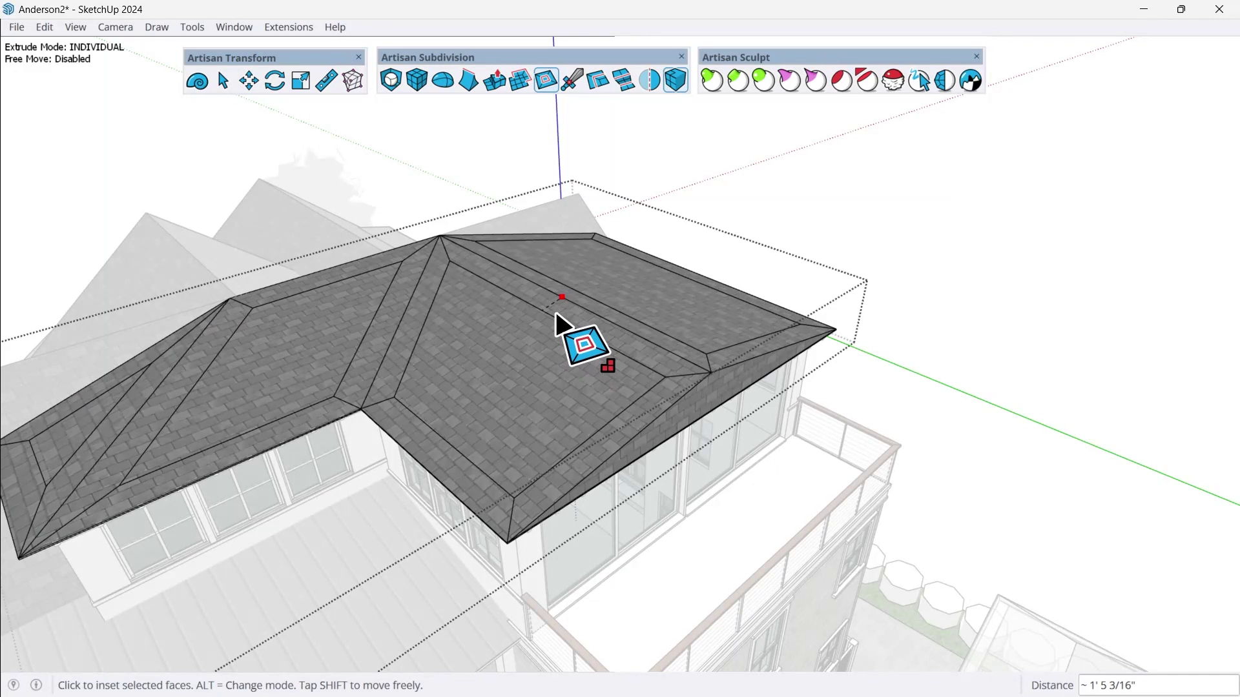
key(alt)
key(alt)
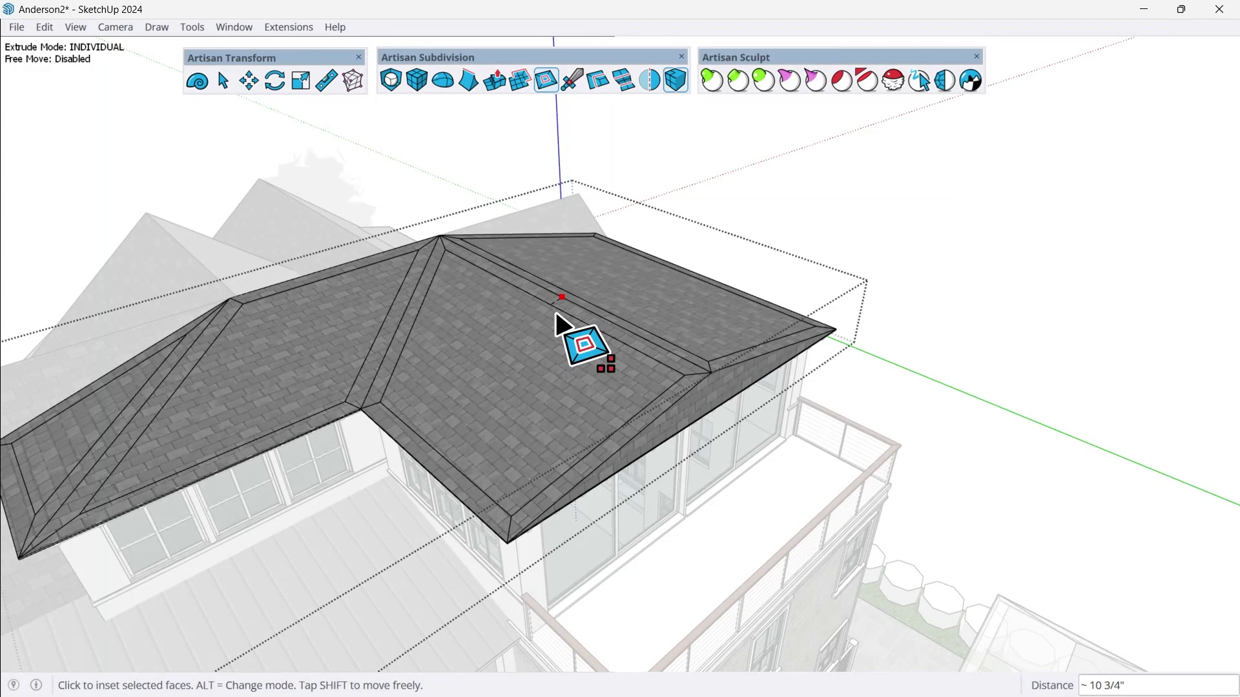
text(6)
key(Return)
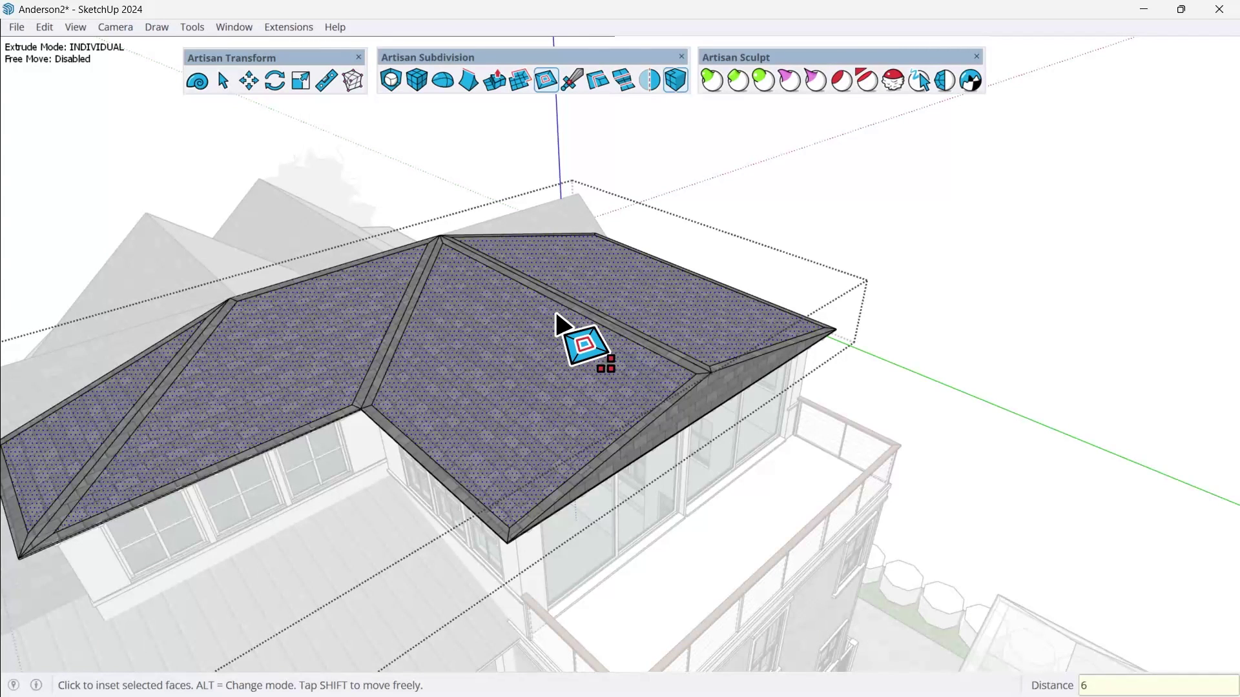
key(space)
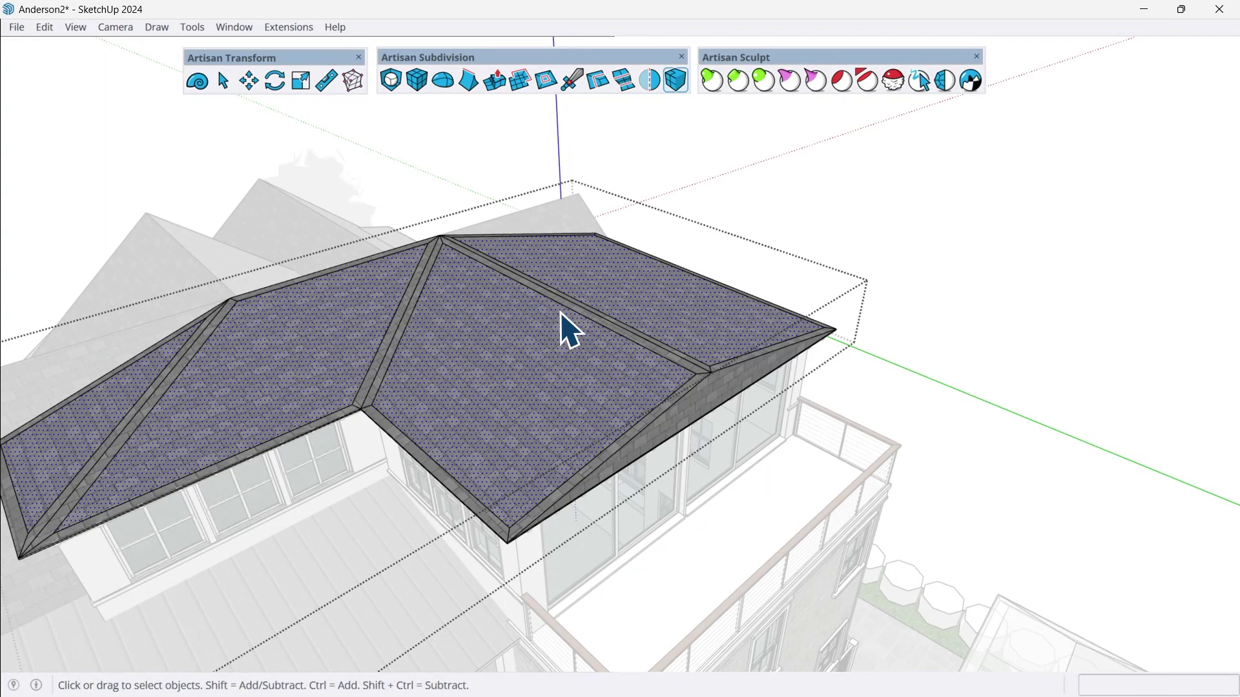
Erase the inner valley edge and the leftover edges along the lower eave
key(e)
click(434, 461)
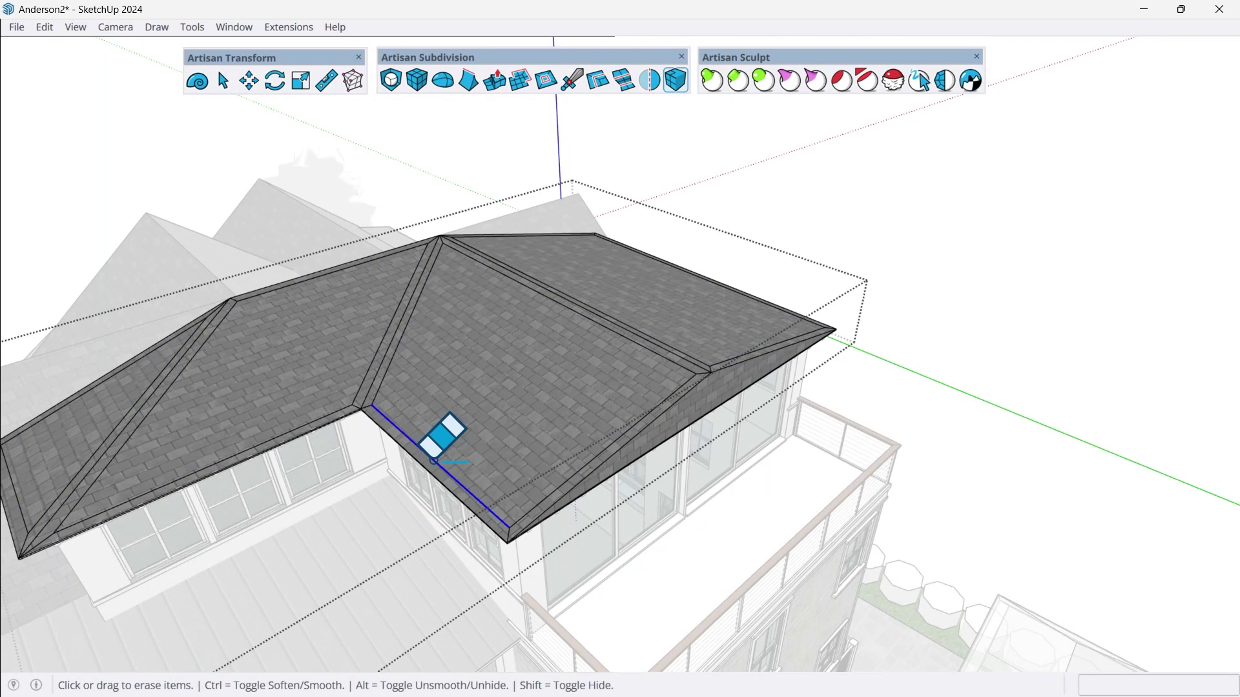
mouse_move(433, 458)
mouse_down()
mouse_move(305, 423)
mouse_move(63, 484)
mouse_up()
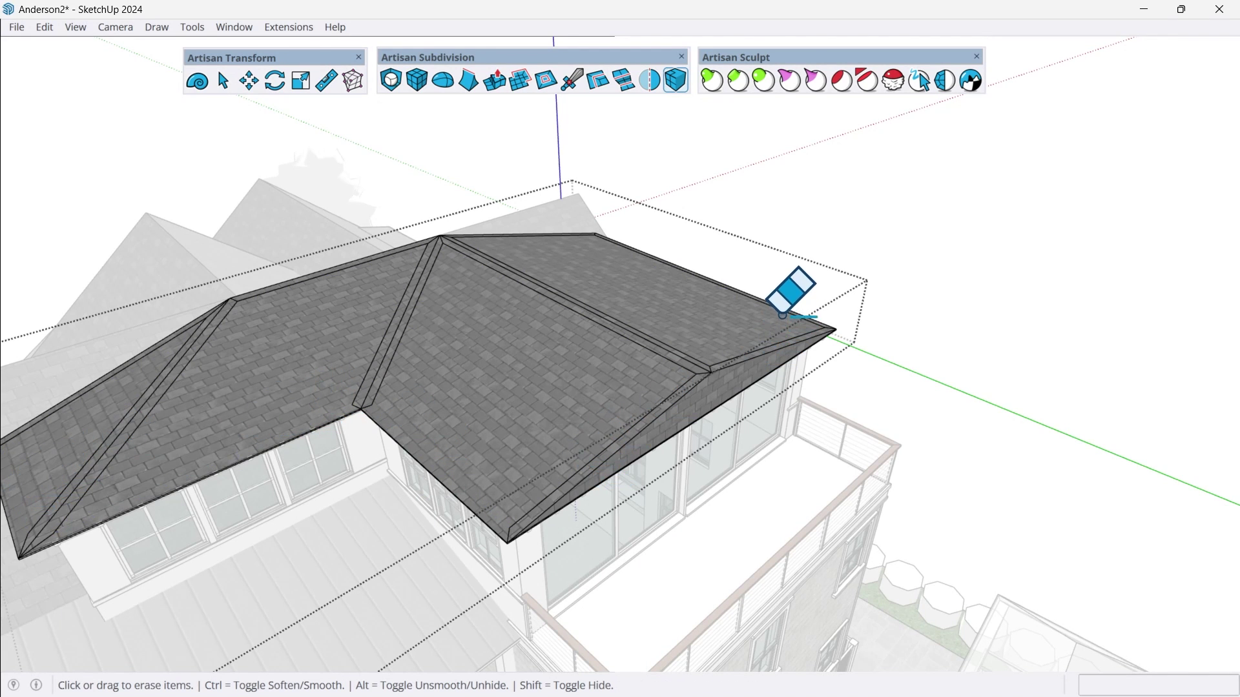
scroll(781, 310, up, 2)
scroll(401, 553, down, 3)
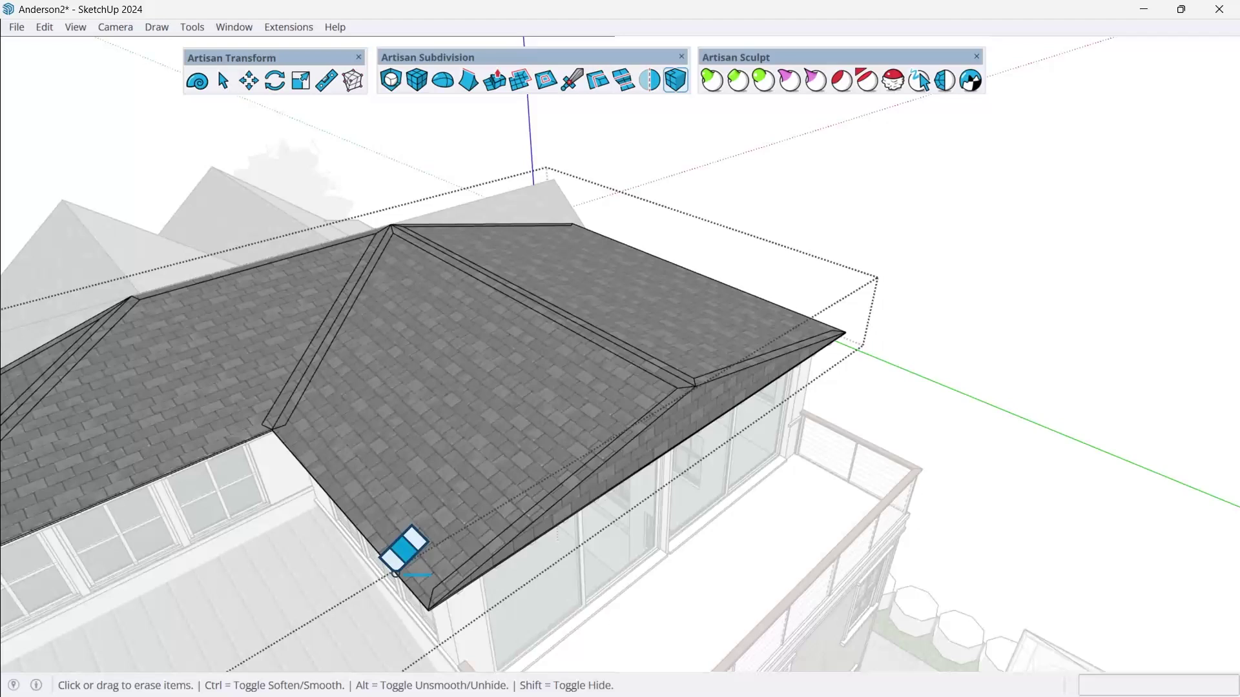
scroll(431, 570, up, 2)
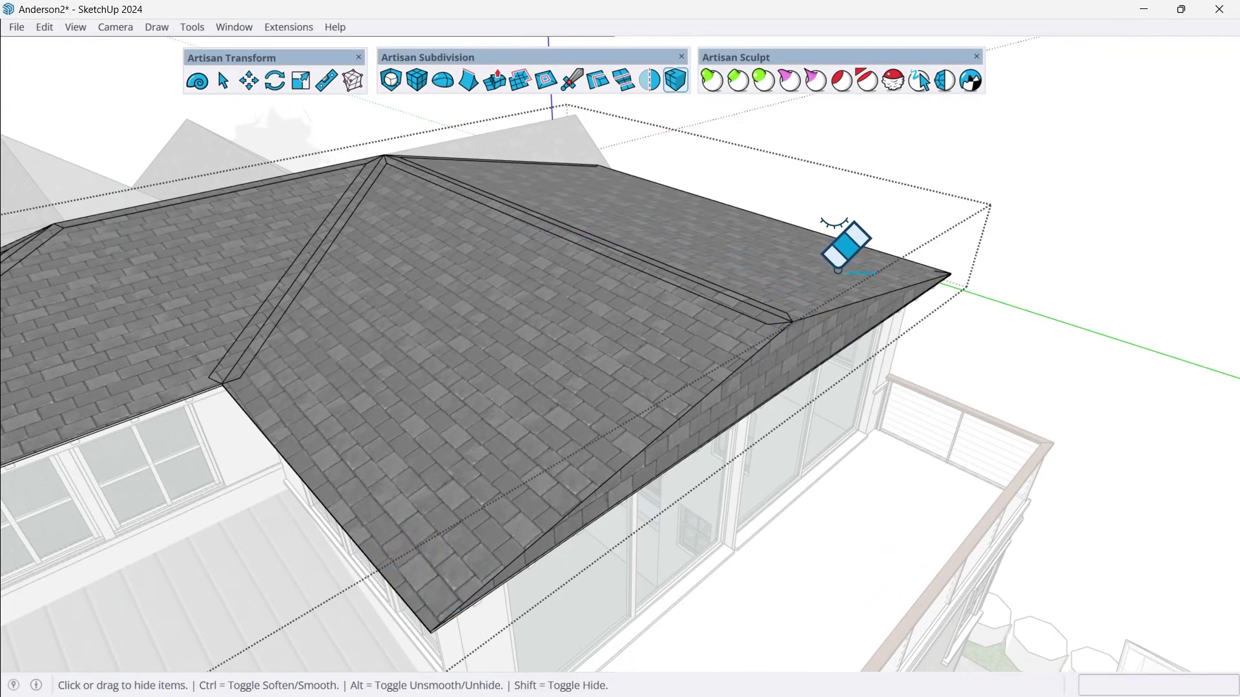
scroll(639, 310, up, 5)
scroll(654, 346, down, 3)
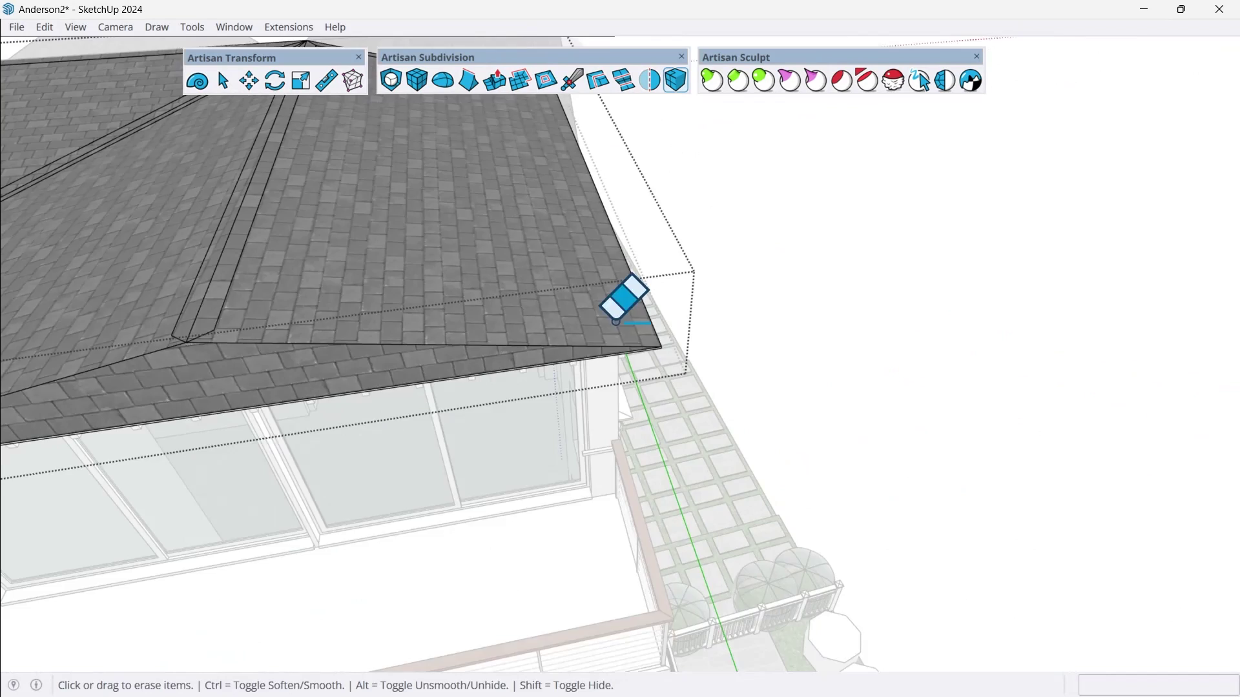
middle_drag(613, 304, 645, 413)
scroll(649, 417, up, 4)
scroll(657, 425, up, 2)
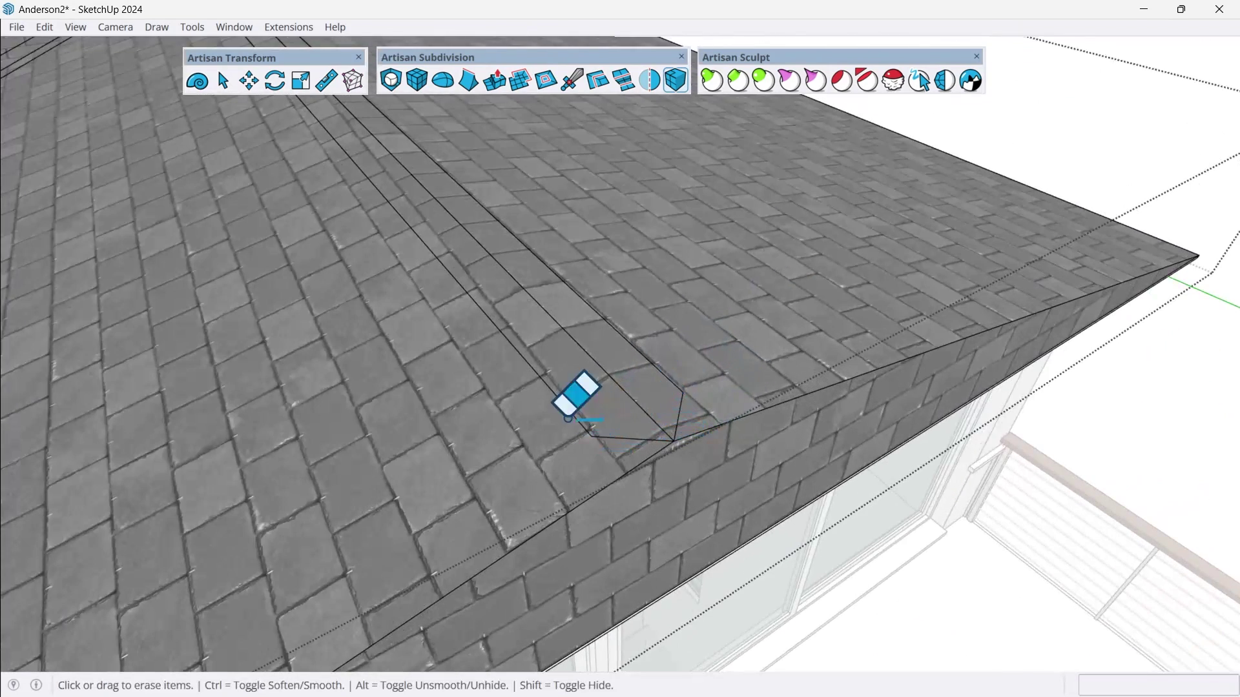
Try moving the hip band's end edge at the eave, then cancel the move
key(space)
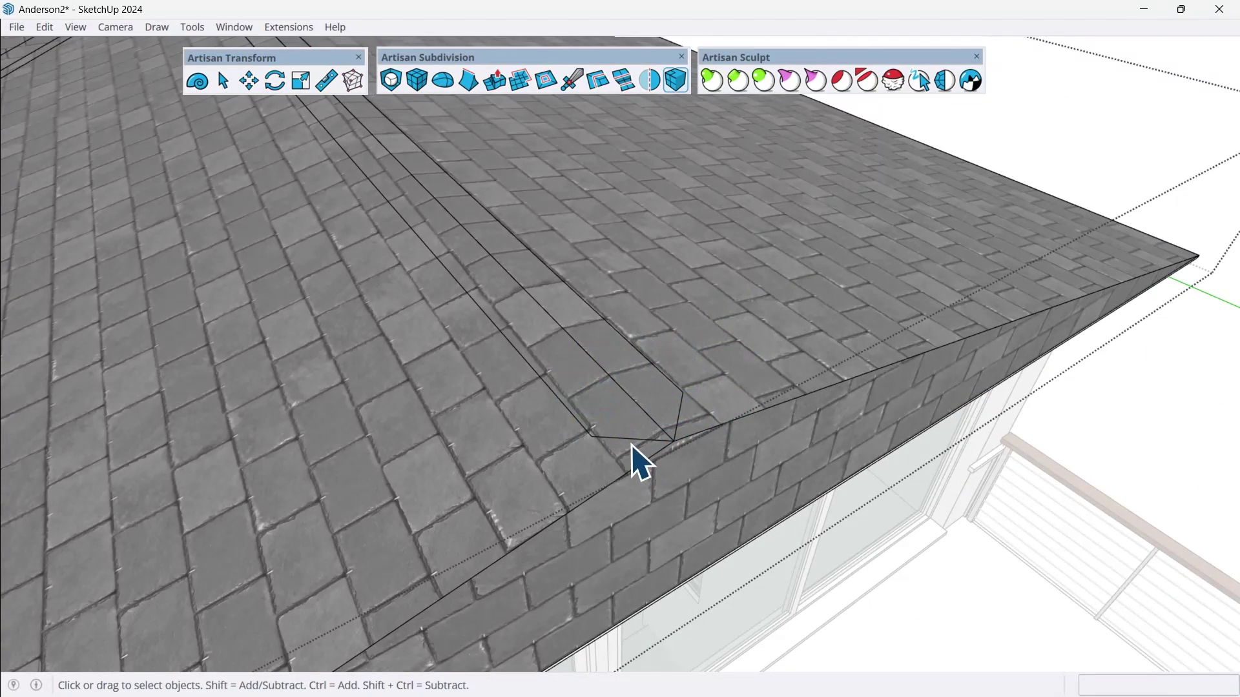
key(m)
click(592, 434)
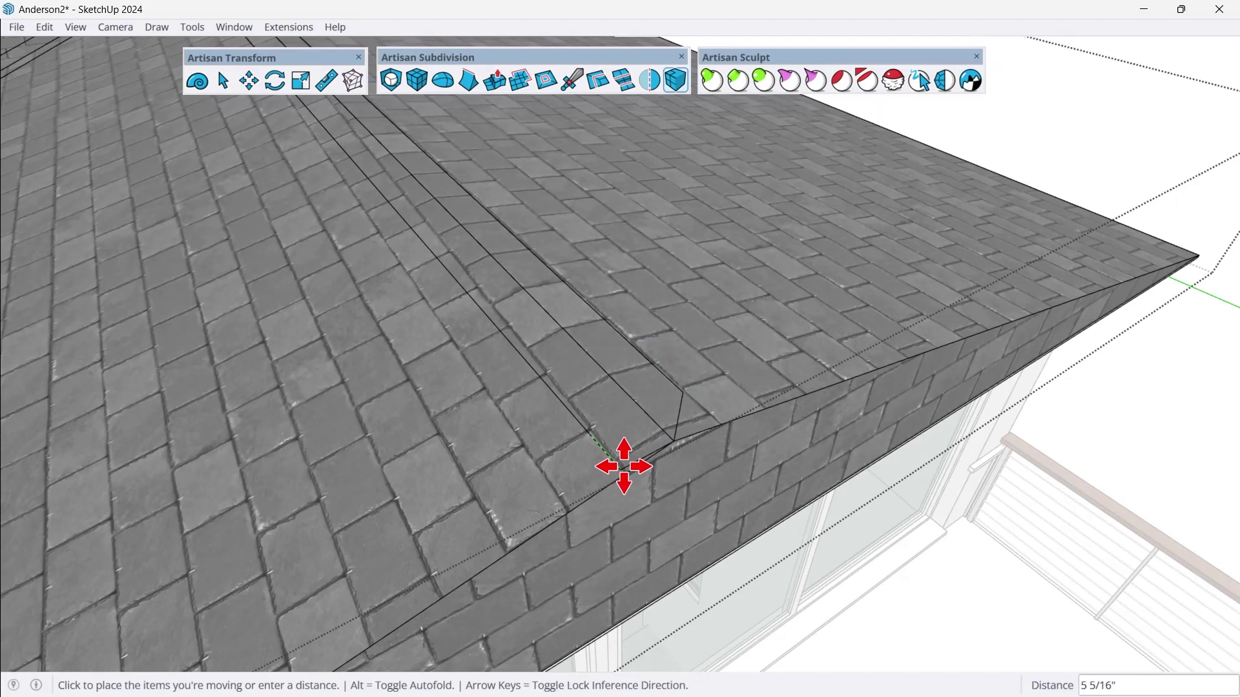
key(Escape)
key(space)
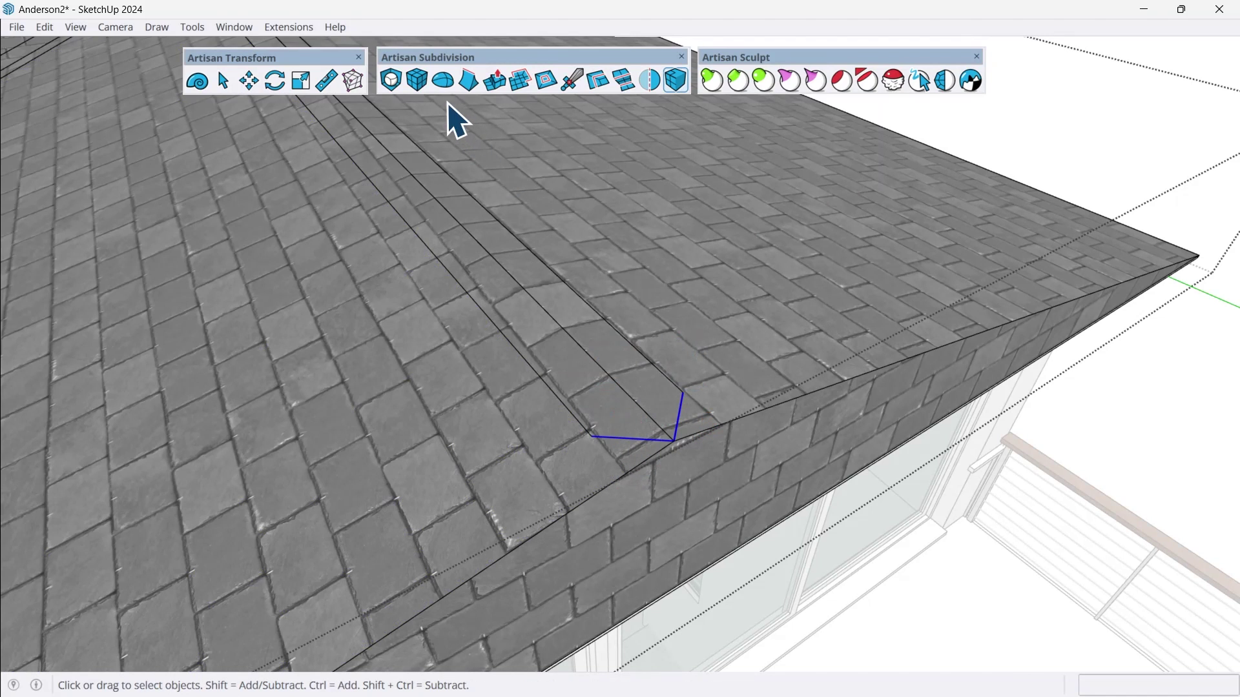
Flatten the selected eave edges with Artisan Transform's Flatten tool
click(326, 81)
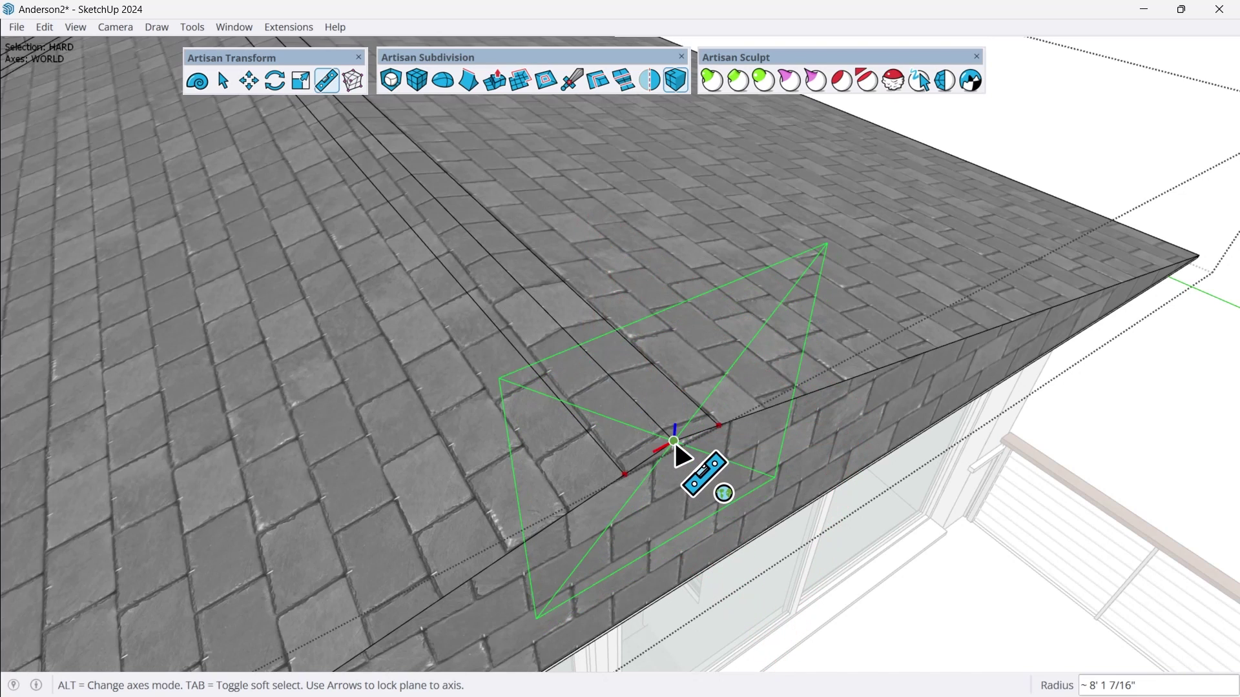
key(space)
scroll(654, 517, down, 1)
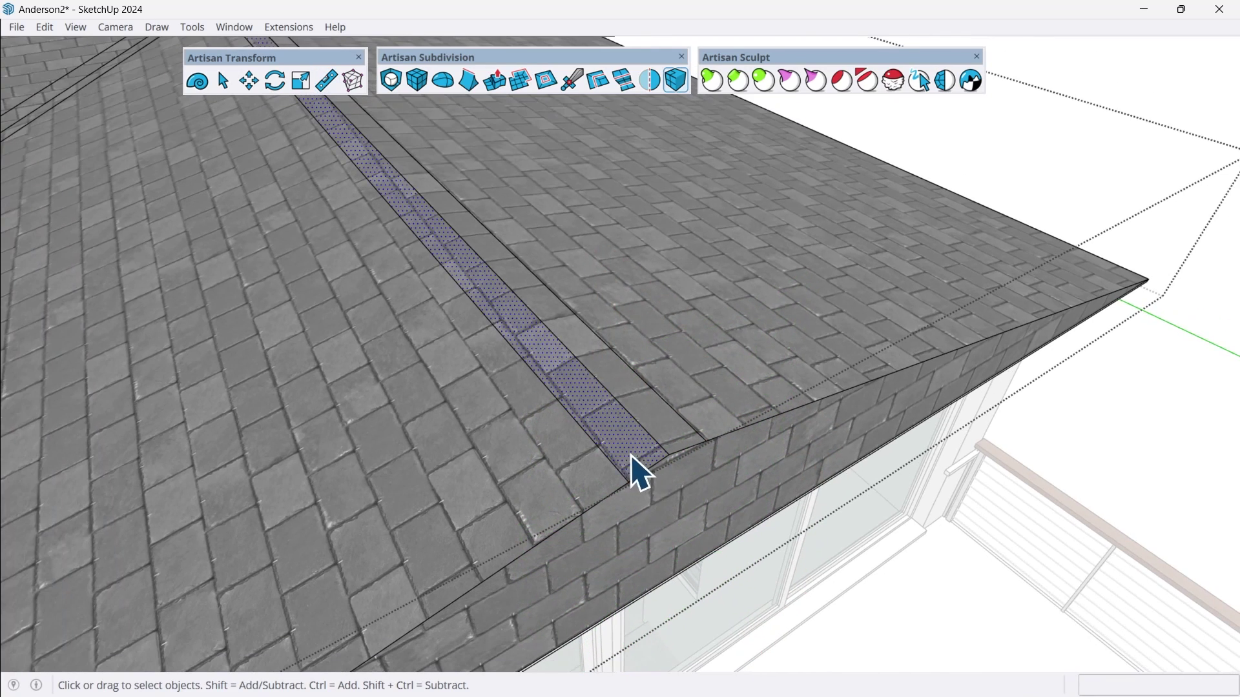
scroll(631, 455, down, 1)
scroll(487, 432, up, 5)
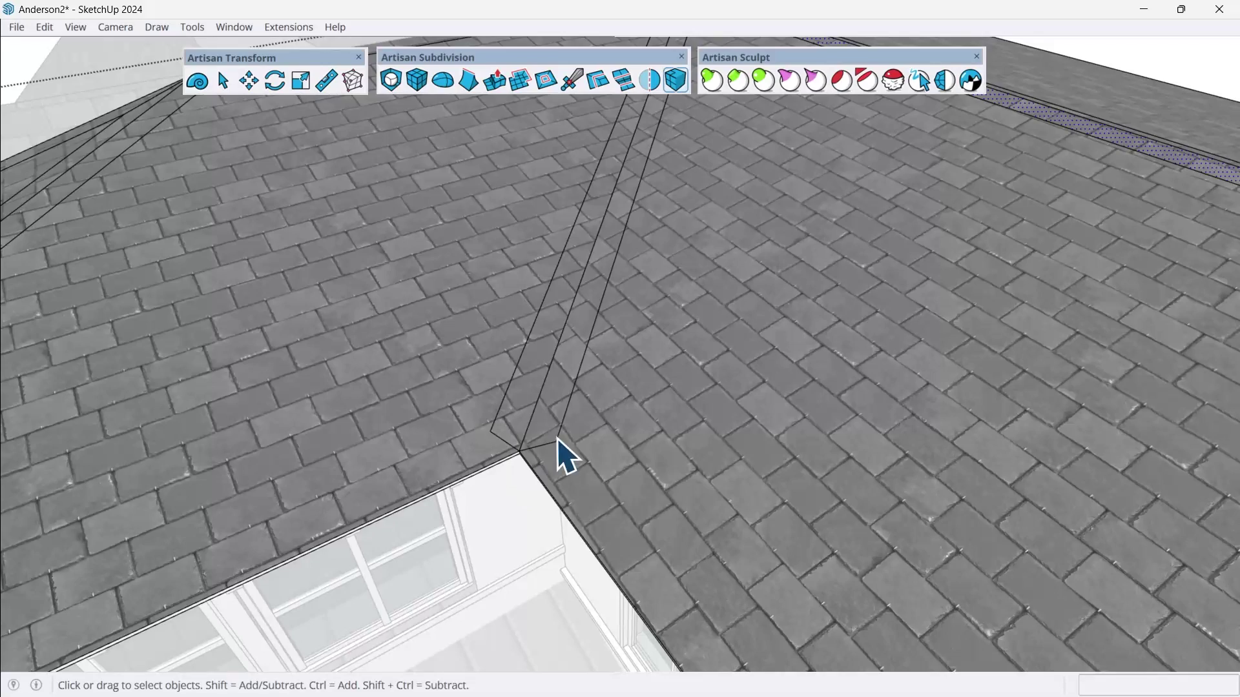
scroll(566, 457, down, 3)
middle_drag(562, 387, 568, 420)
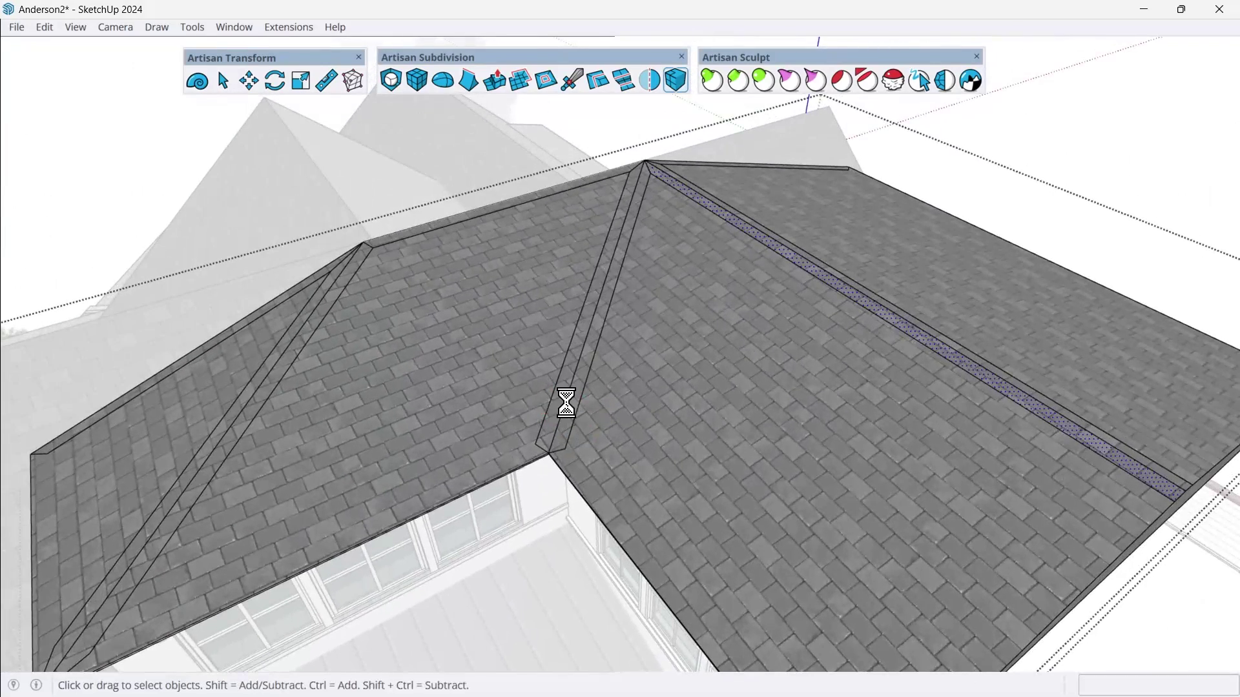
Make 0133_Gray from the In Model materials the current paint material
key(b)
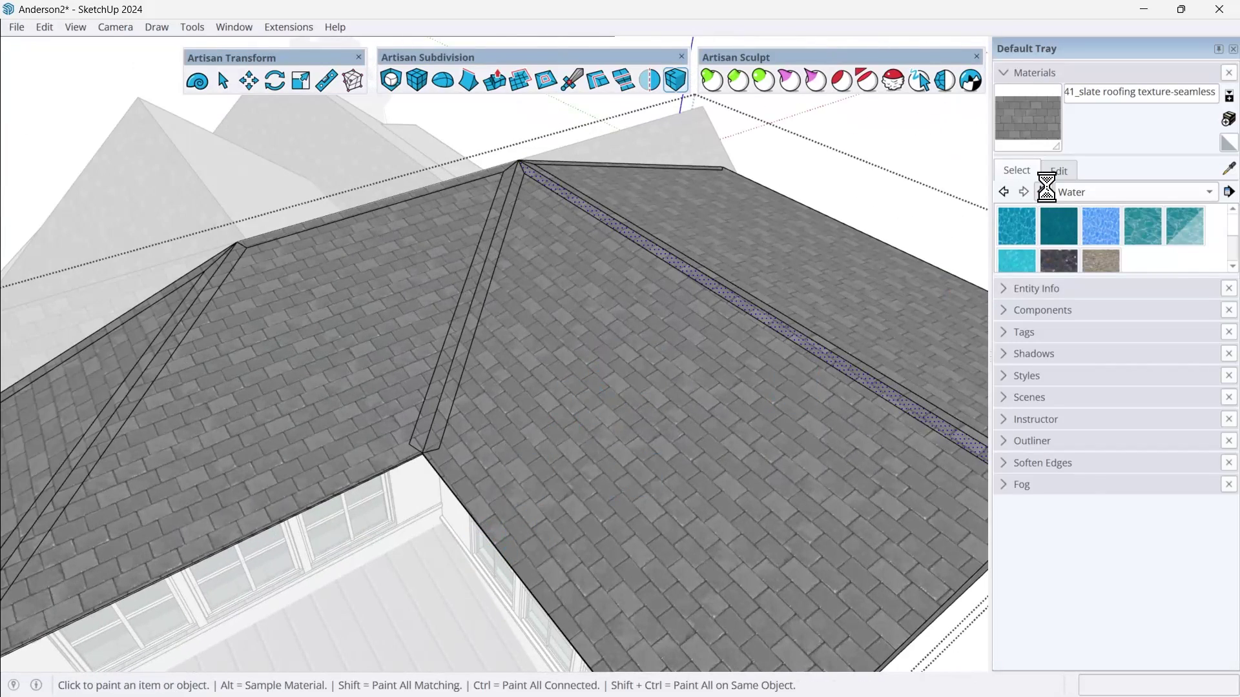
click(1044, 192)
click(1100, 226)
scroll(432, 384, up, 2)
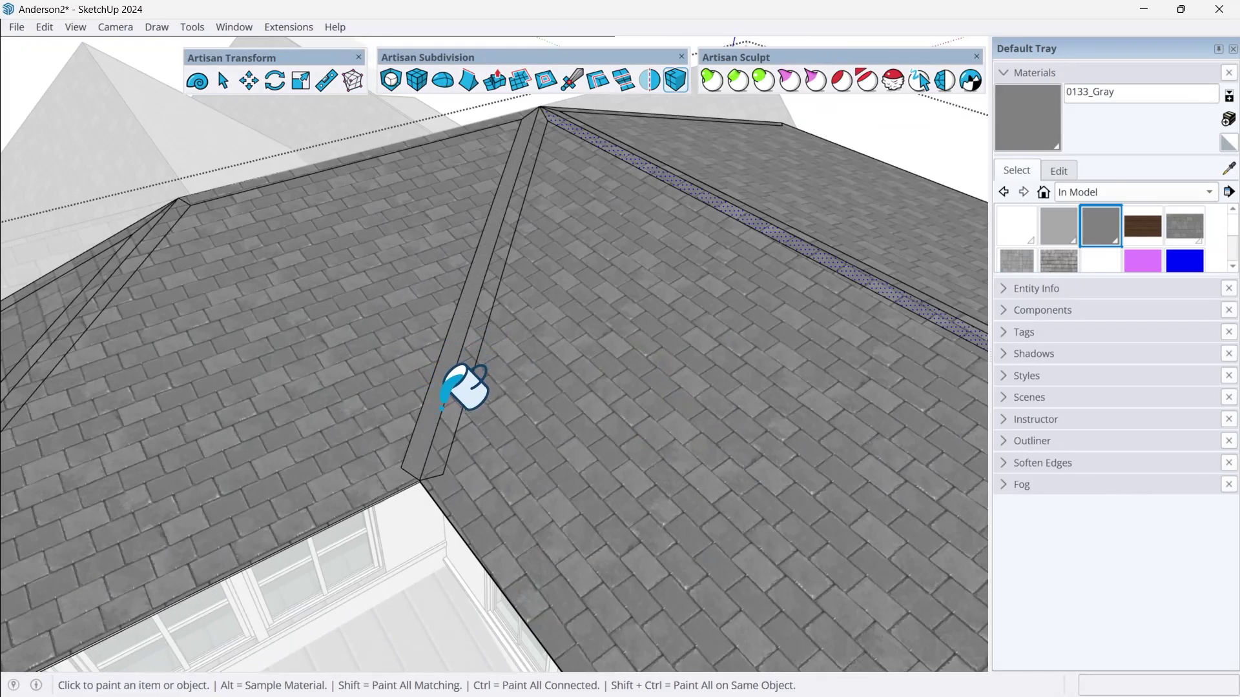
scroll(475, 381, down, 3)
scroll(797, 277, up, 3)
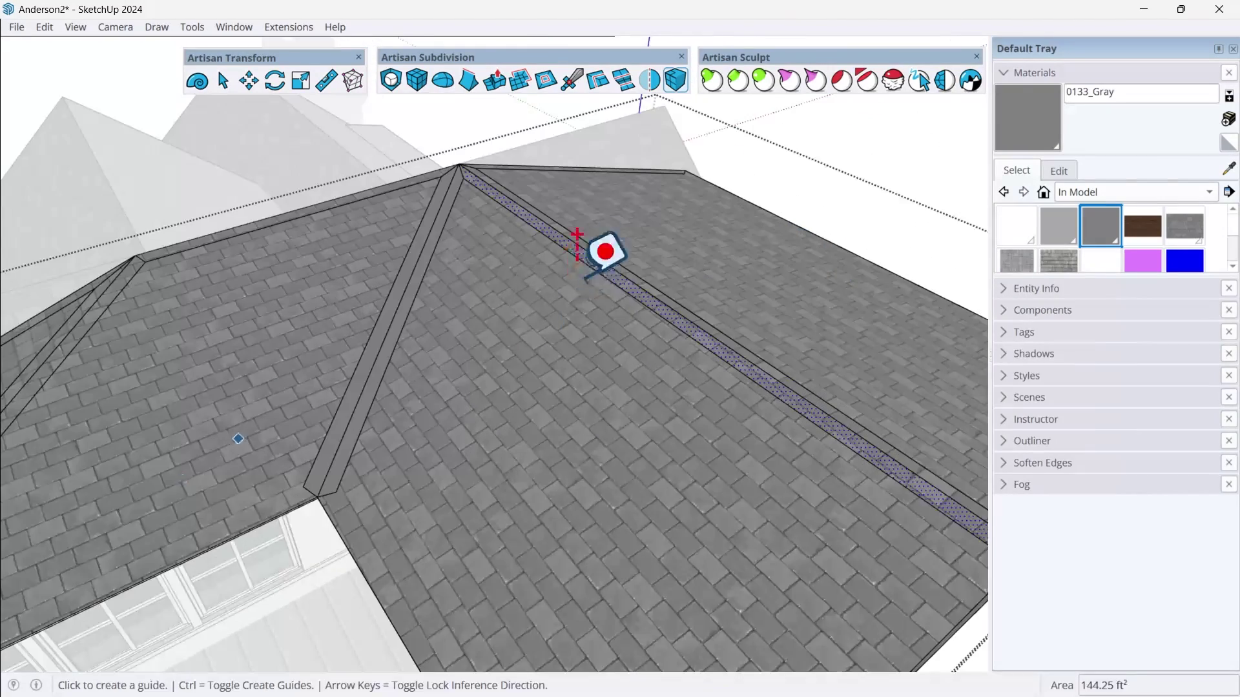
middle_drag(623, 326, 697, 424)
scroll(802, 465, up, 3)
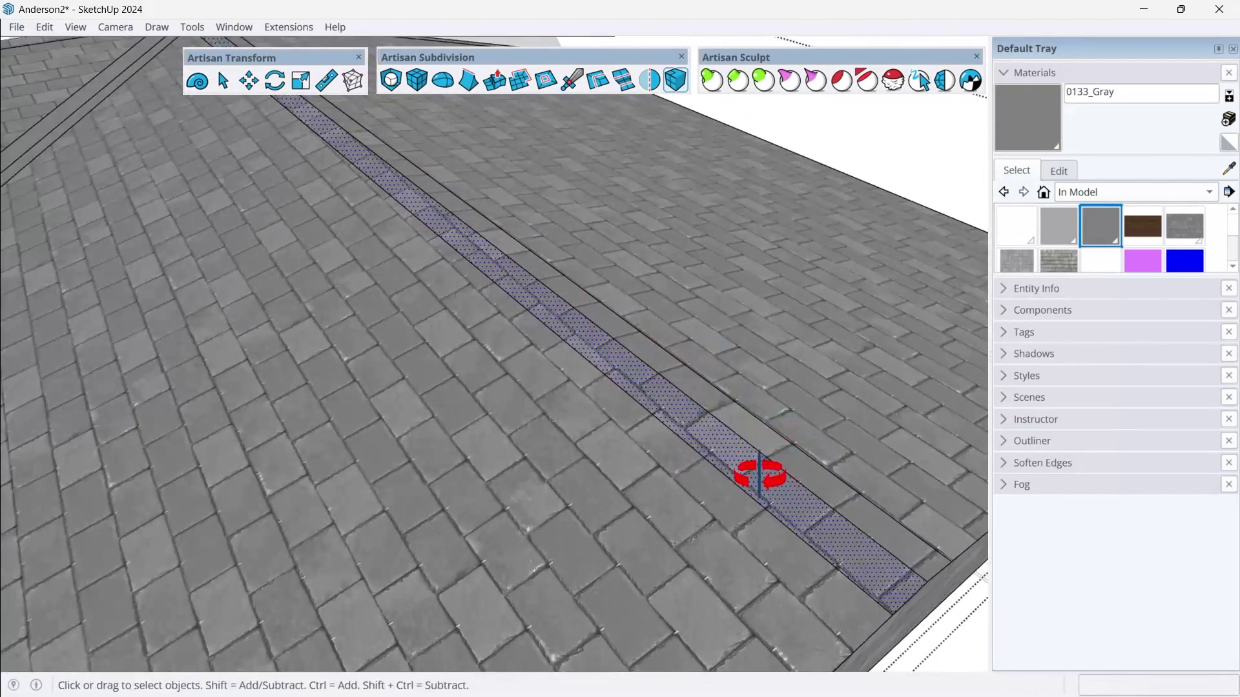
mouse_move(753, 471)
middle_down()
mouse_move(652, 426)
mouse_move(642, 443)
middle_up()
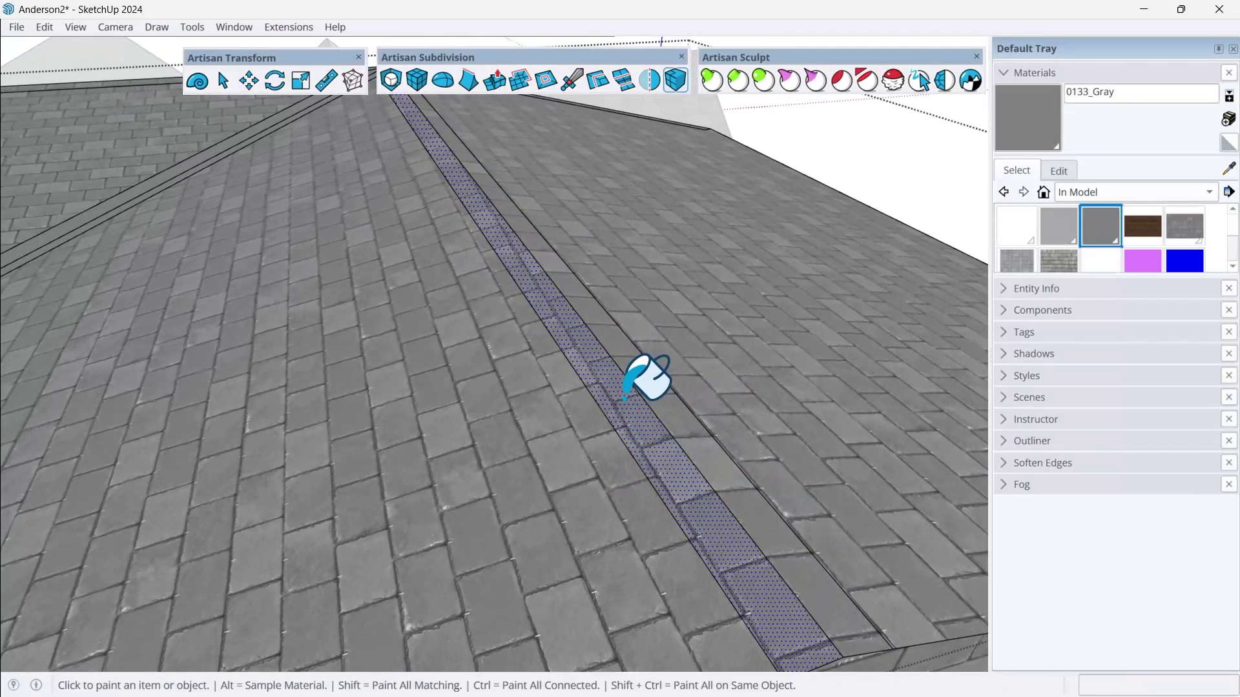
scroll(639, 373, down, 3)
Make the selected ridge strip its own group and open it for editing
key(space)
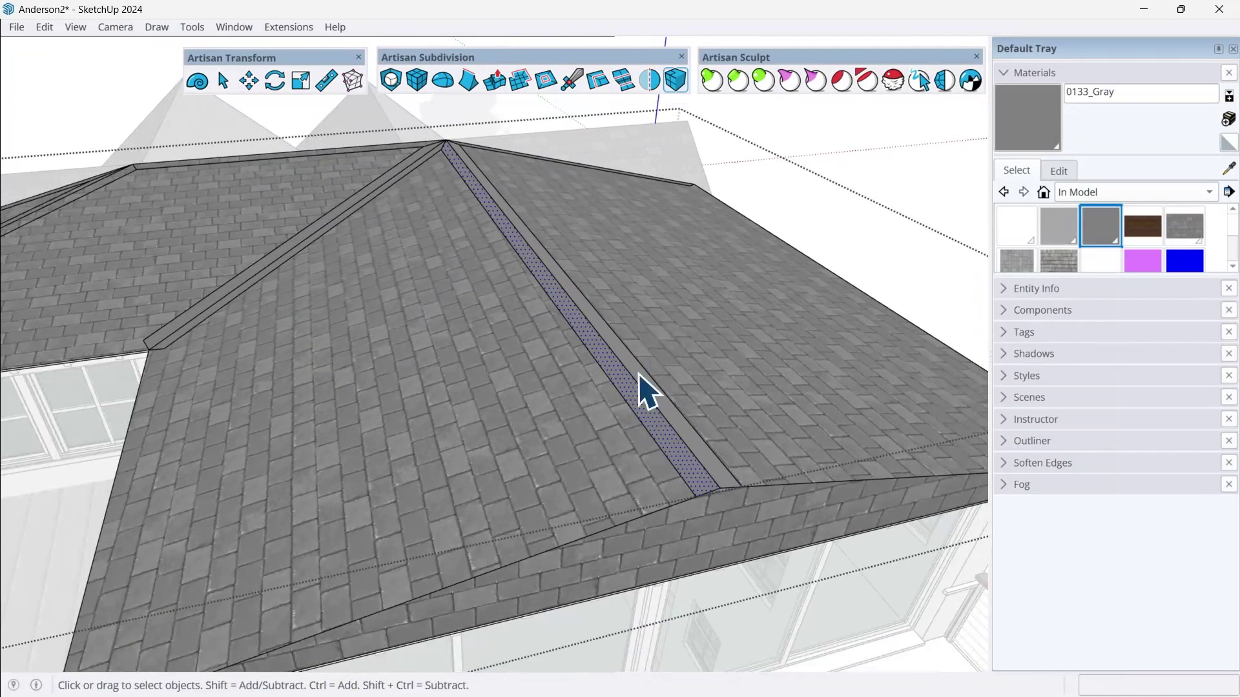
middle_drag(562, 258, 409, 280)
scroll(601, 387, down, 3)
scroll(672, 337, up, 2)
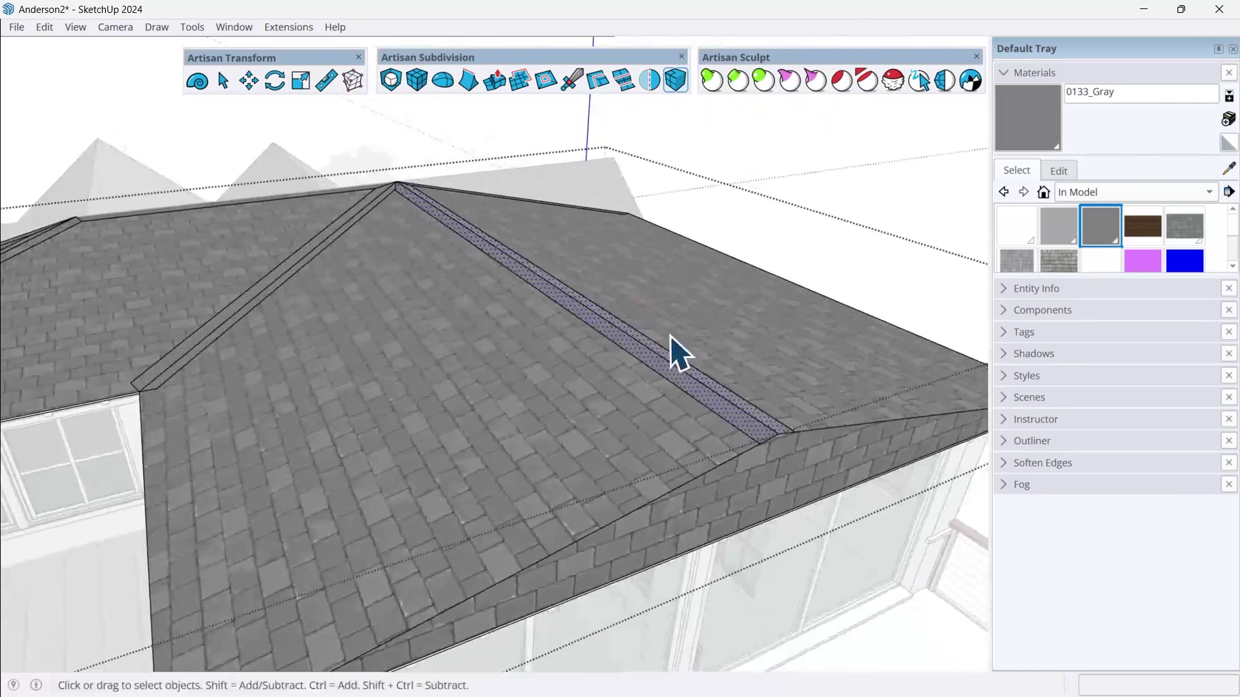
right_click(671, 389)
click(722, 173)
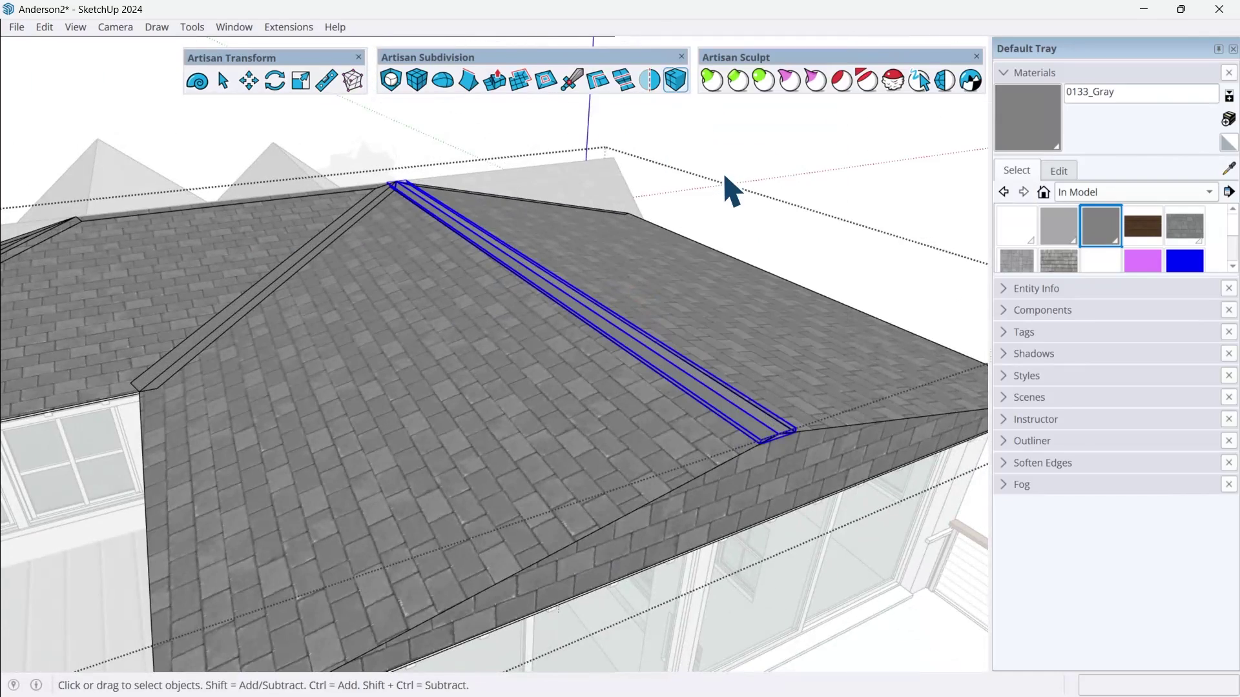
click(706, 221)
scroll(657, 324, up, 2)
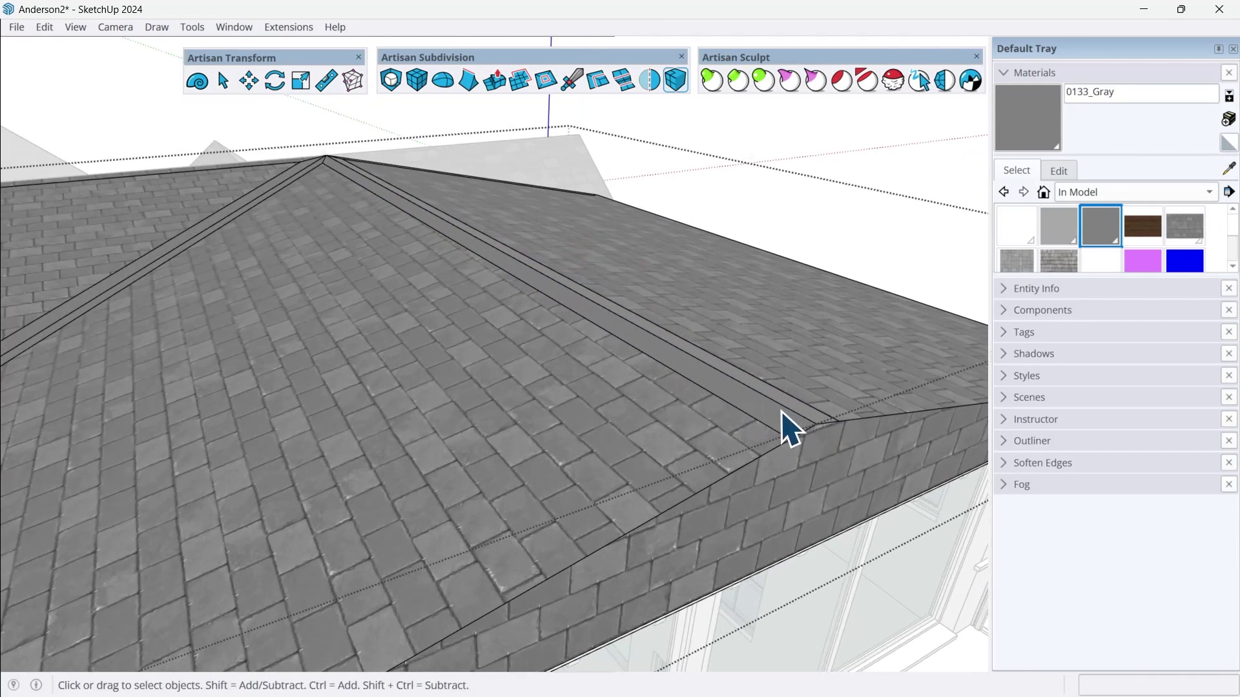
click(743, 391)
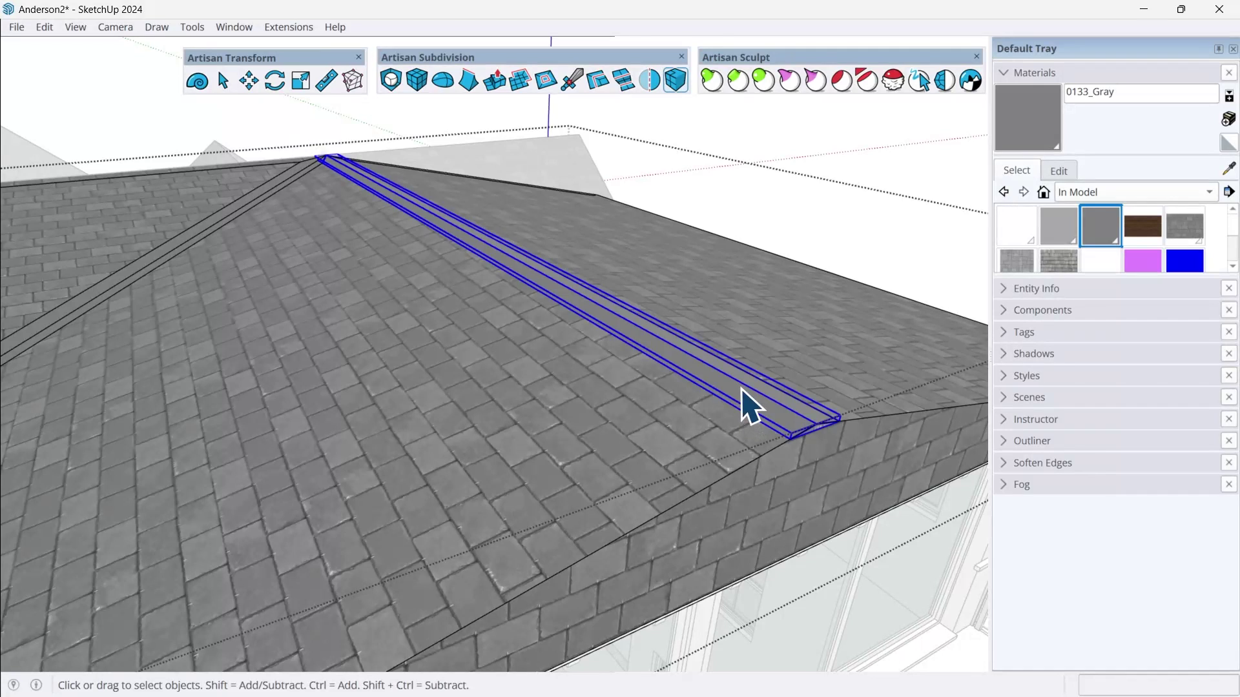
double_click(755, 392)
Extrude all the ridge strip's faces 1 inch upward in Group mode with Artisan Extrude Faces
triple_click(757, 390)
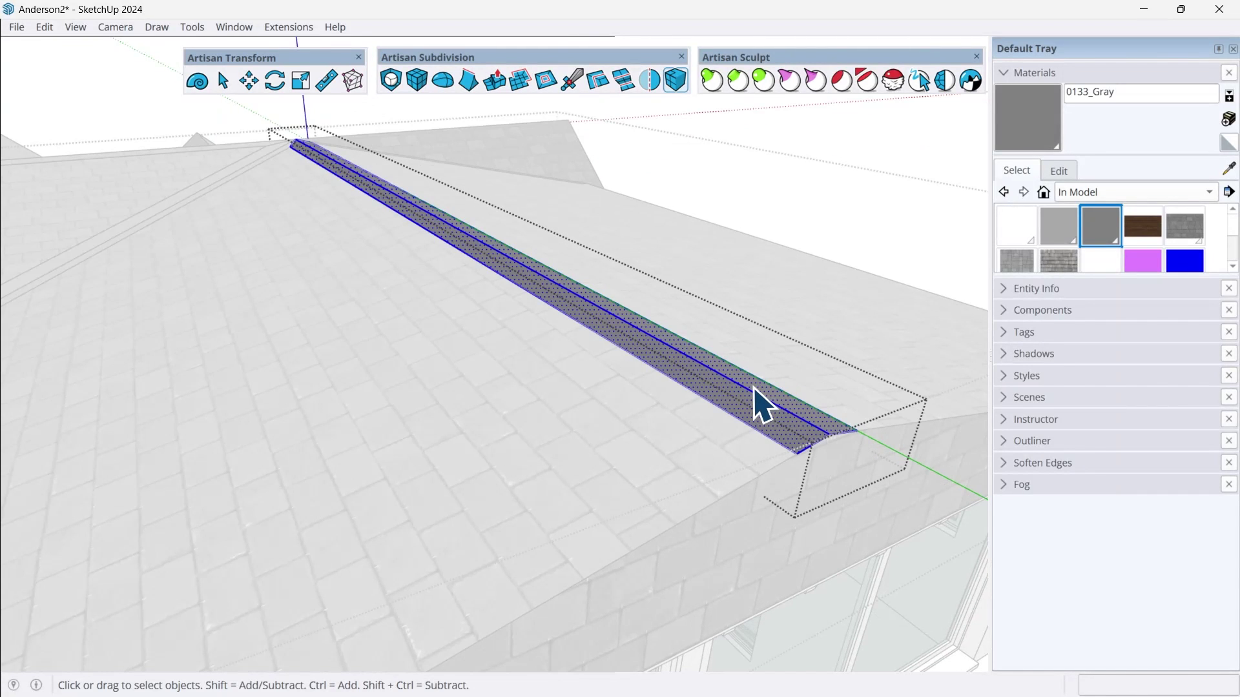
click(494, 79)
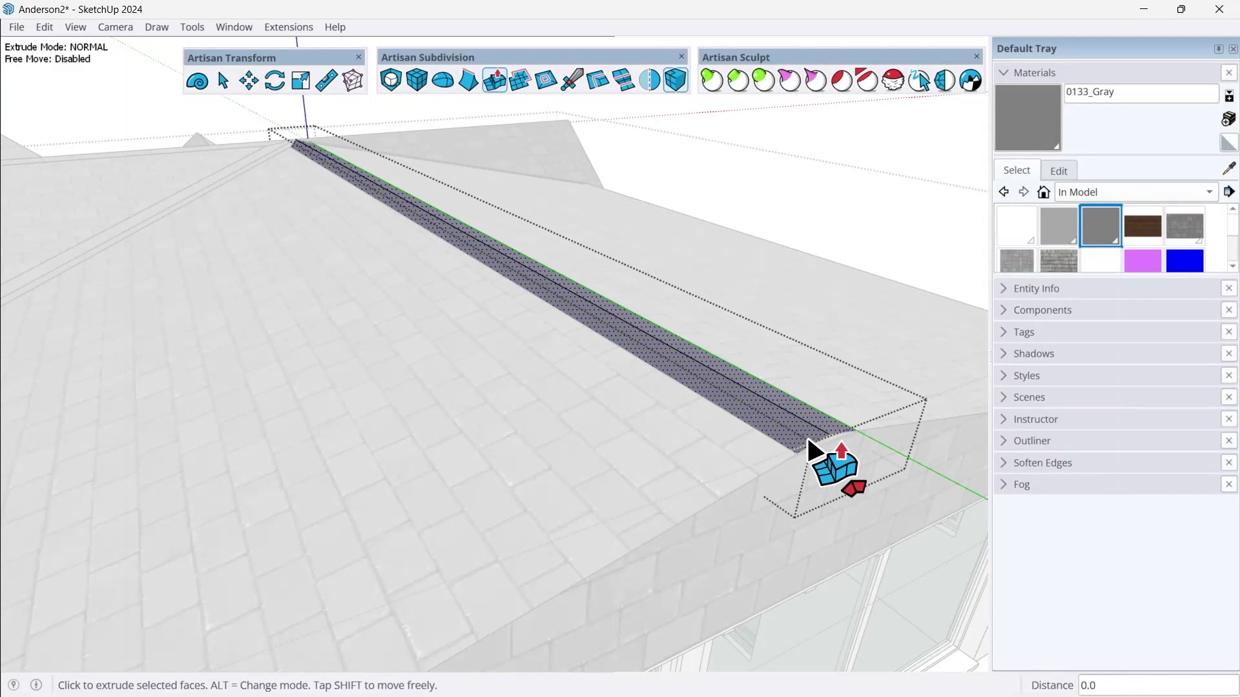
scroll(809, 446, up, 2)
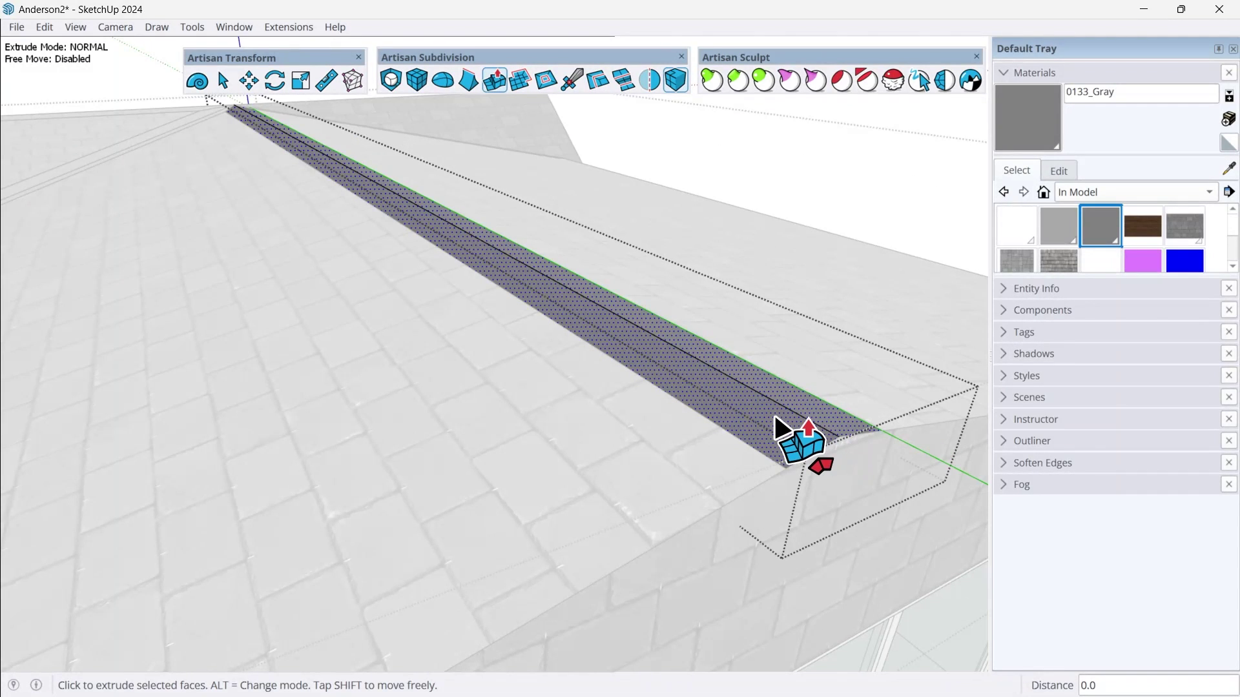
key(alt)
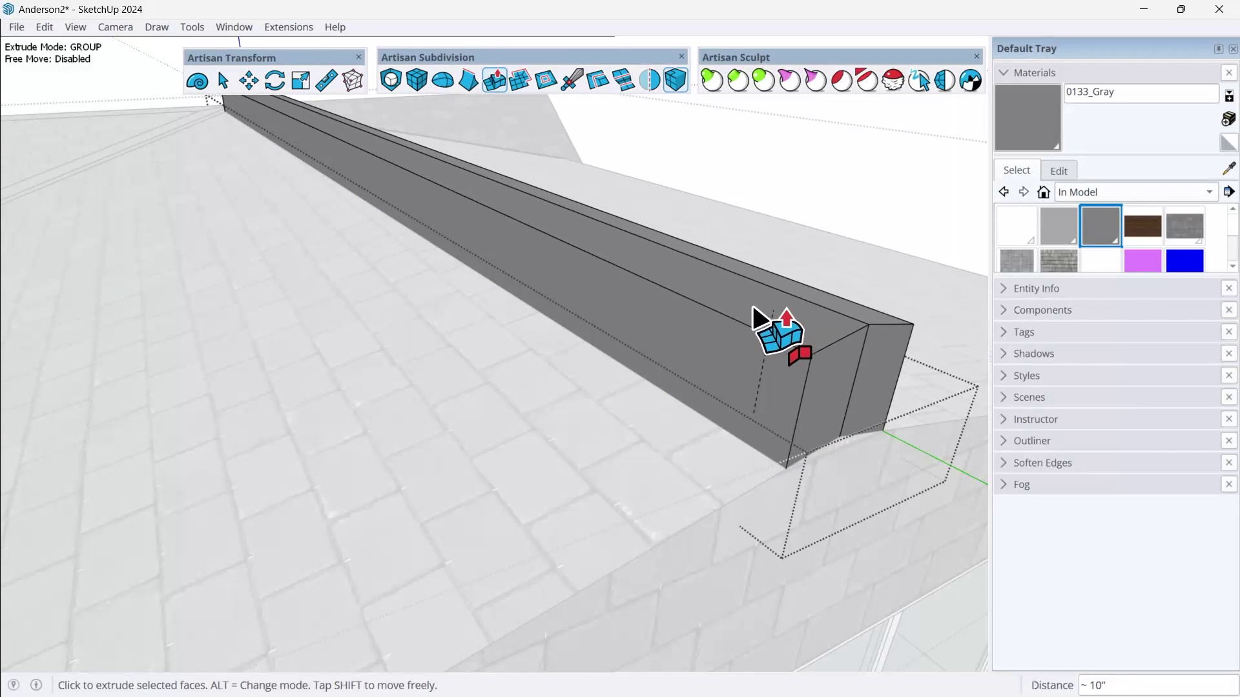
middle_drag(766, 293, 520, 334)
scroll(577, 298, up, 5)
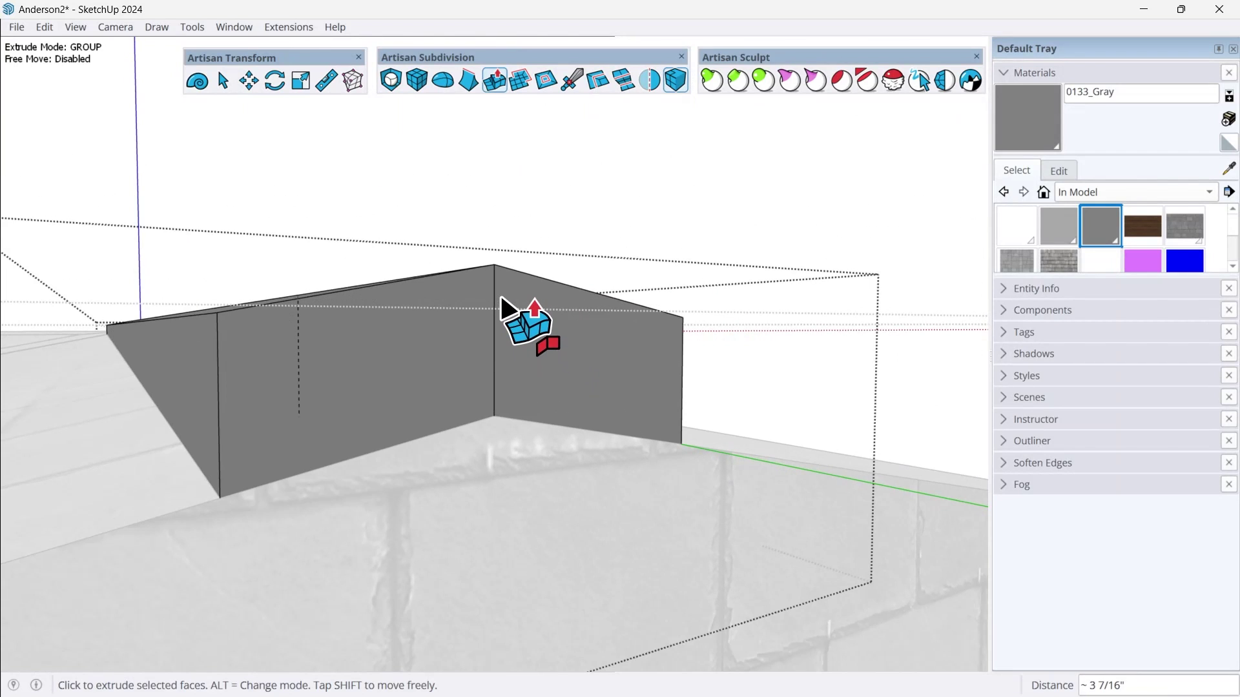
key(shift)
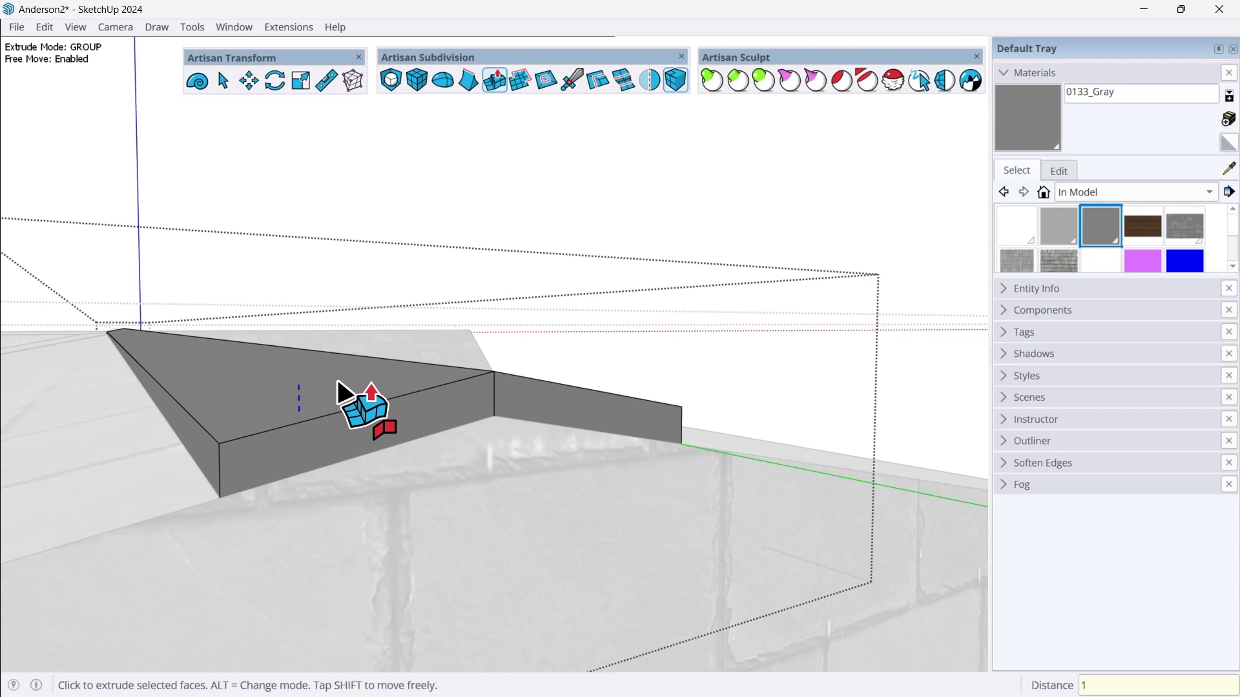
scroll(342, 387, down, 5)
middle_drag(359, 355, 310, 382)
key(Return)
key(space)
scroll(354, 401, up, 3)
scroll(385, 406, up, 6)
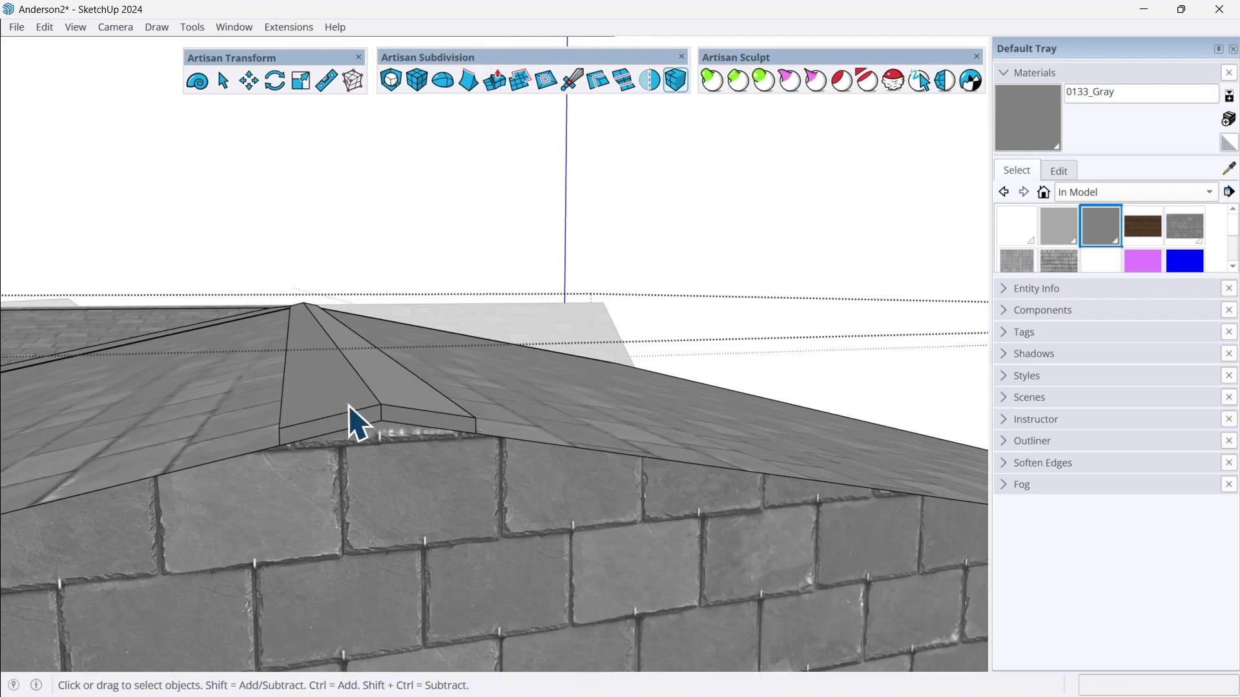
scroll(346, 413, down, 2)
middle_drag(340, 421, 502, 441)
scroll(502, 442, down, 3)
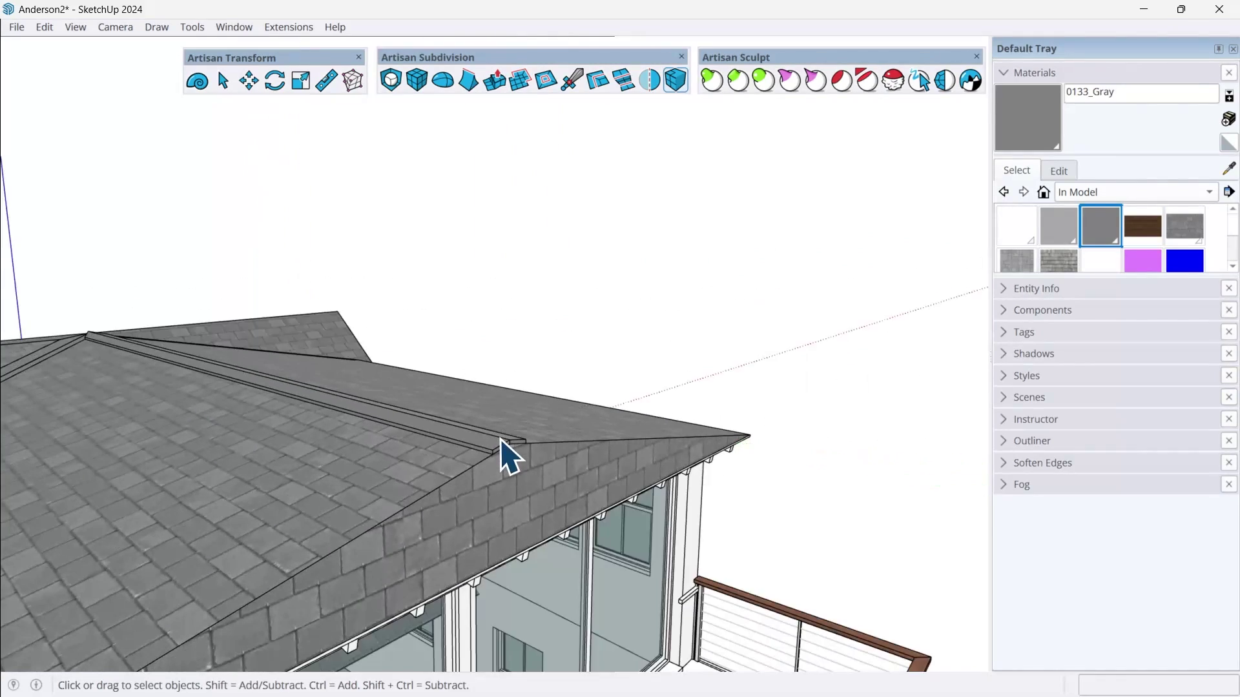
scroll(501, 442, down, 6)
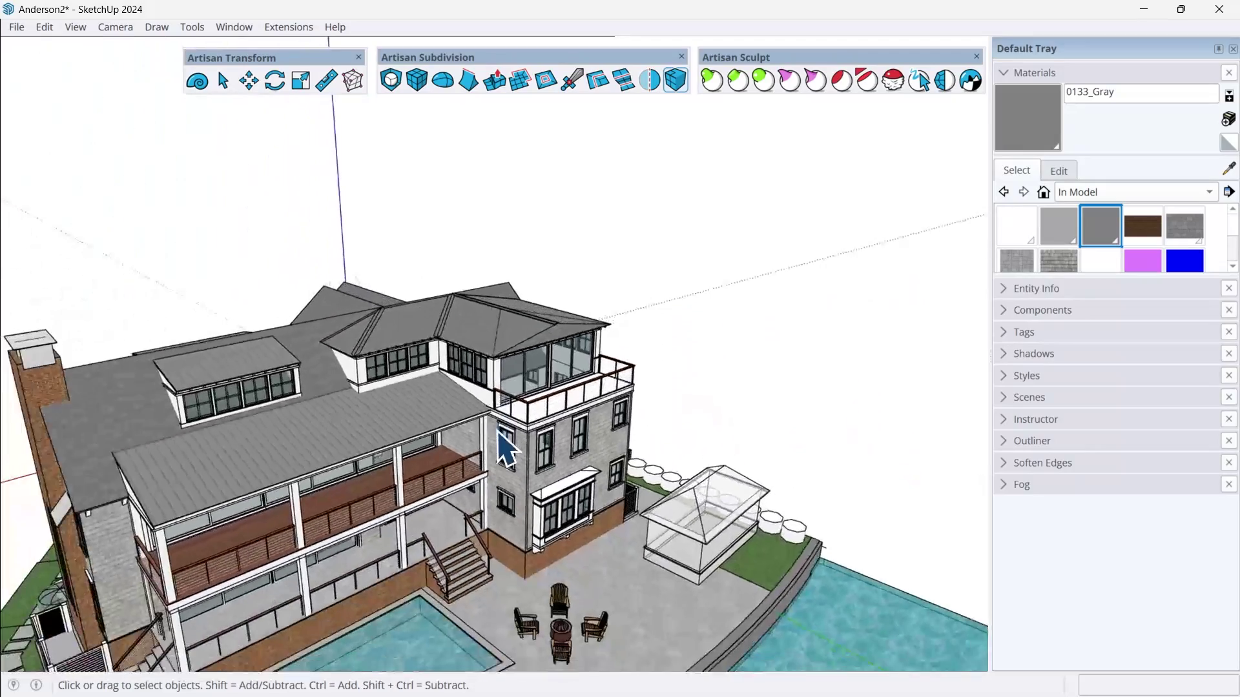
scroll(506, 446, down, 2)
scroll(504, 446, up, 5)
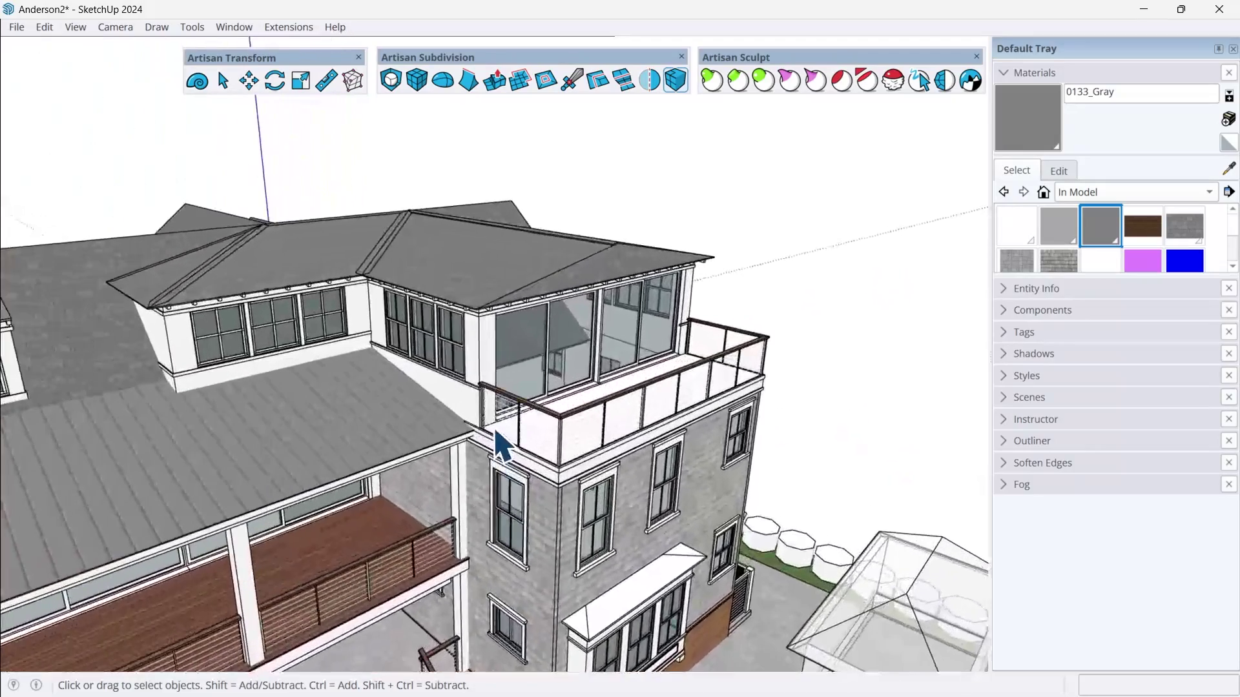
scroll(511, 438, up, 5)
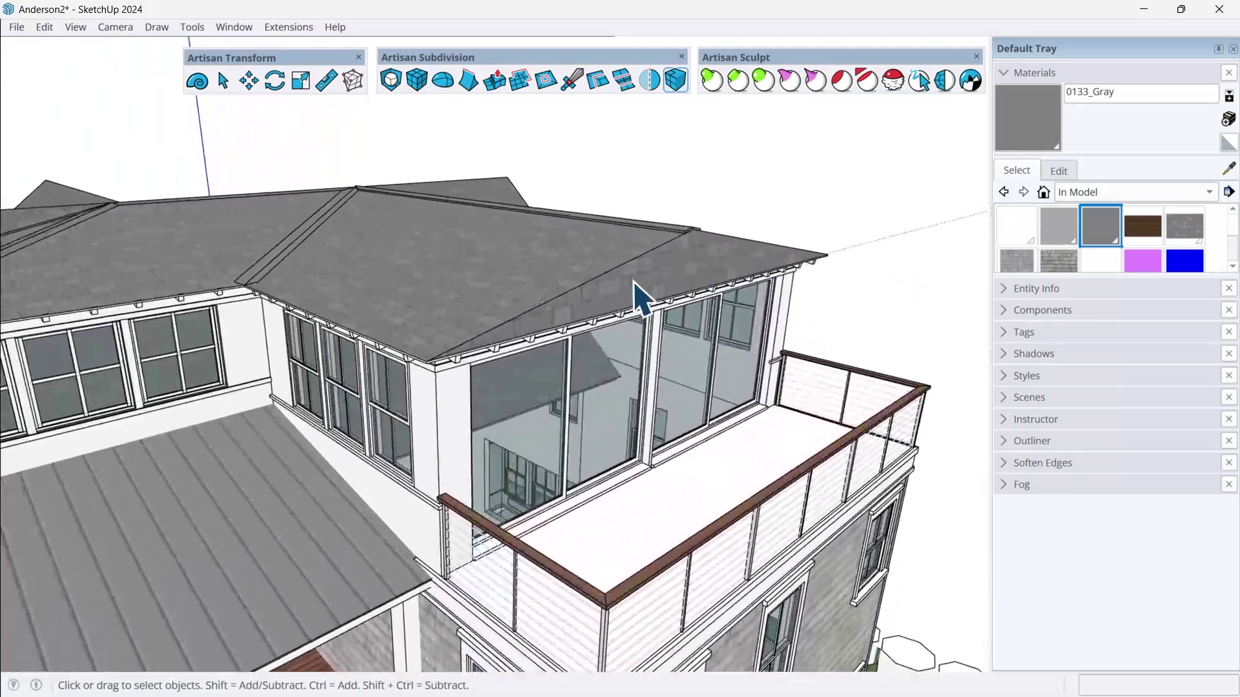
middle_drag(651, 224, 616, 312)
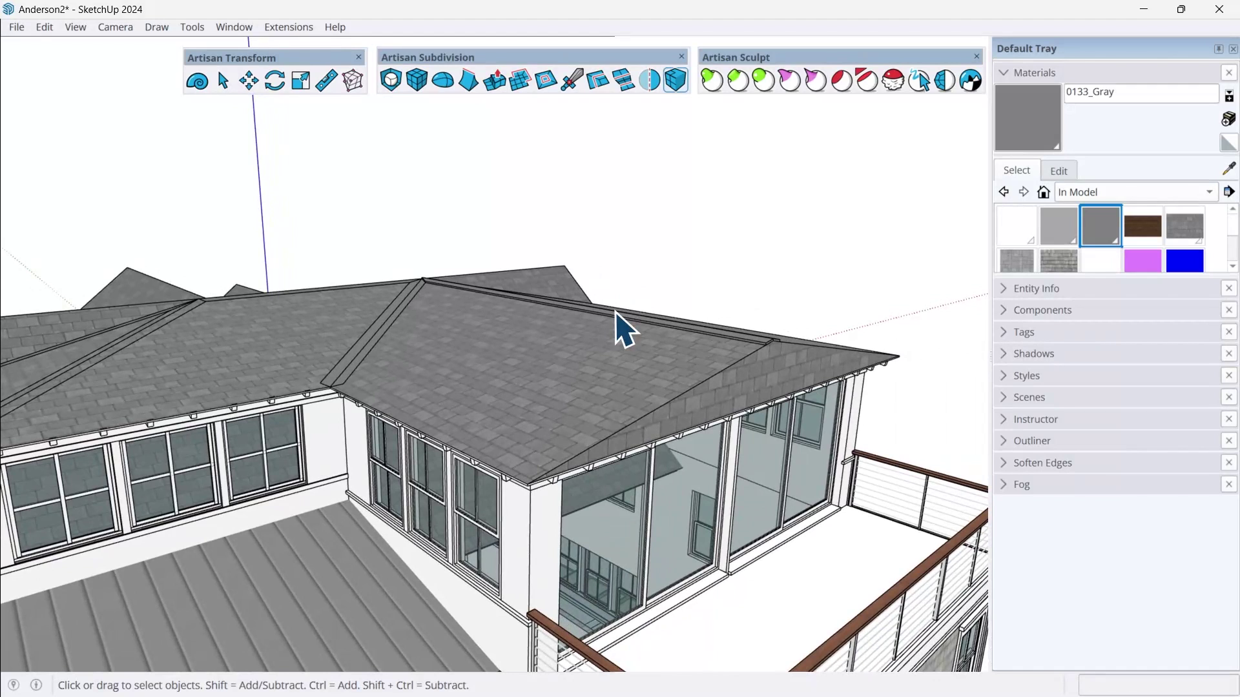